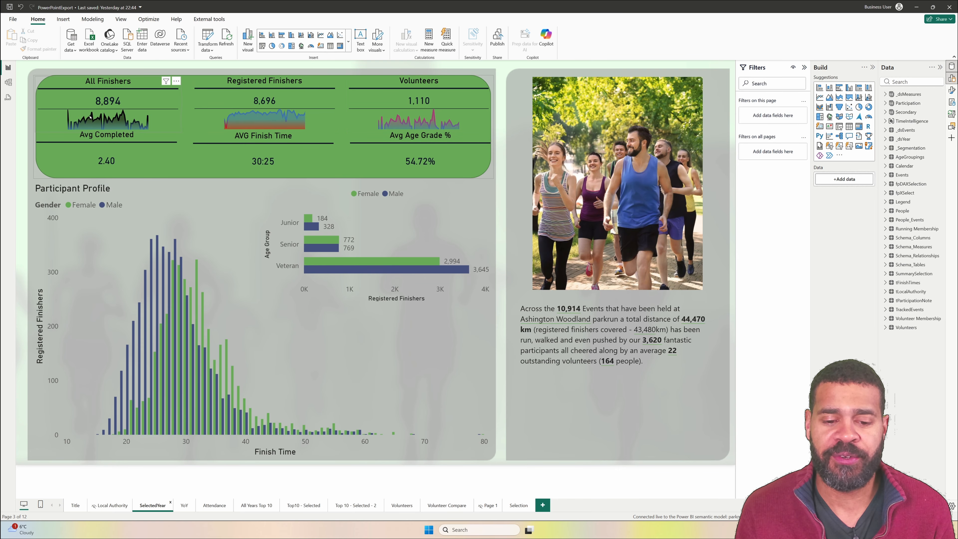
- Review the Top10 - Selected and Top 10 - Selected - 2 pages, examining the senior and veteran participant tables
click(303, 505)
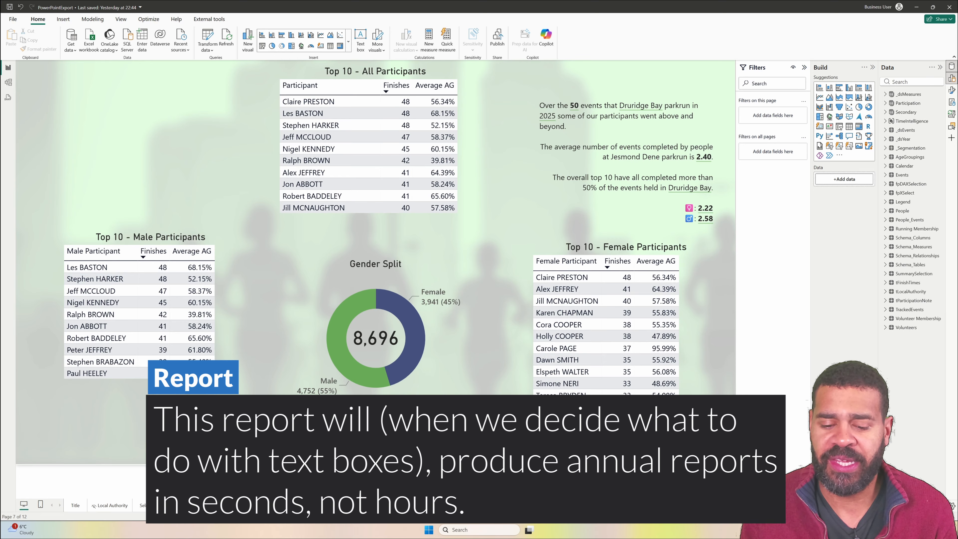
click(355, 506)
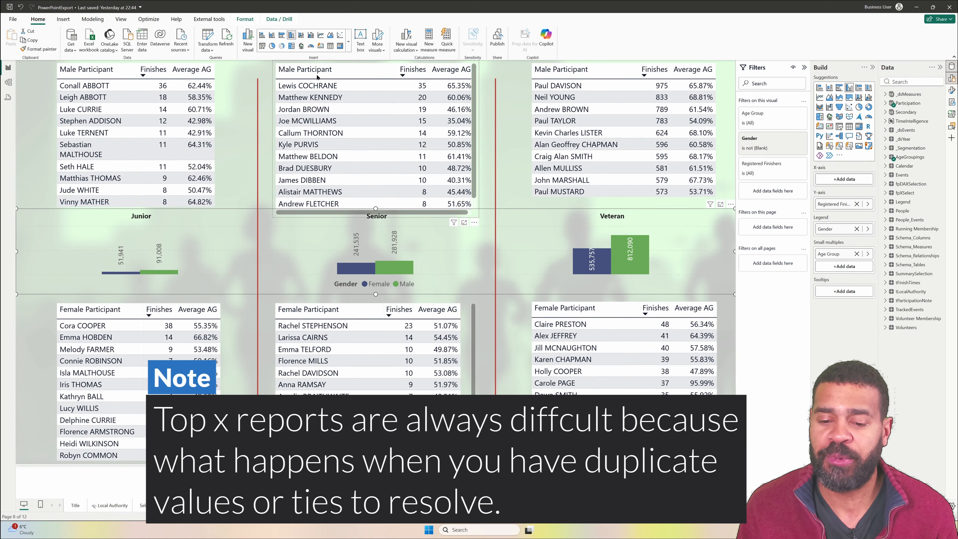
scroll(415, 181, down, 1)
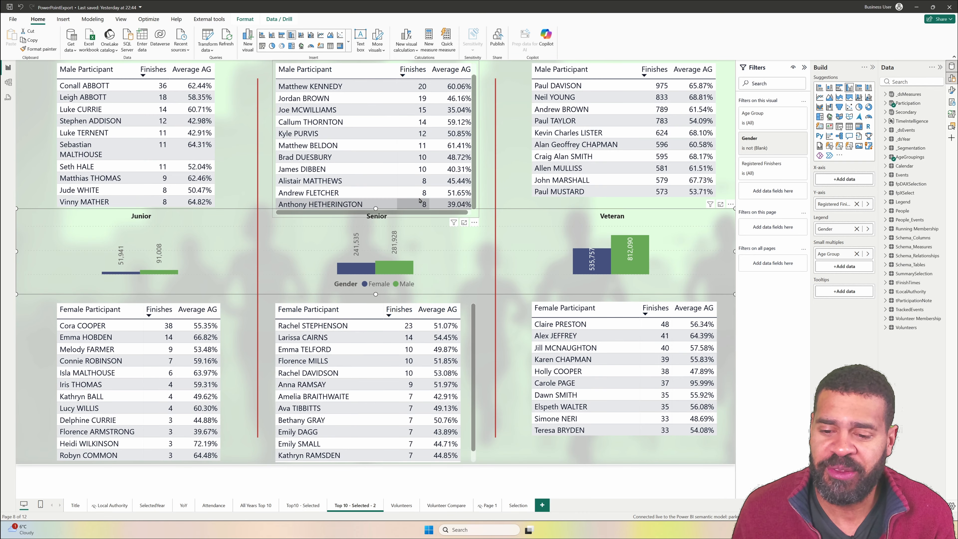
click(622, 158)
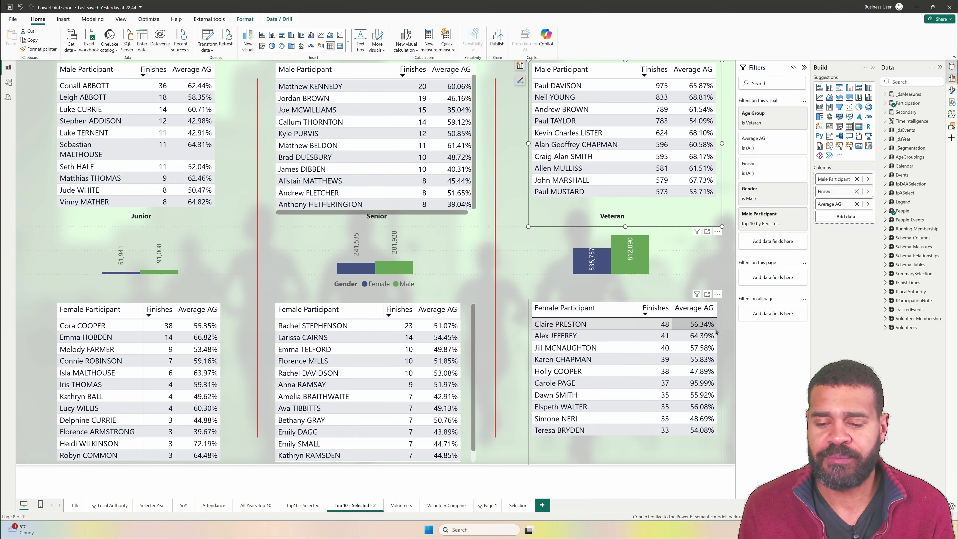
click(709, 338)
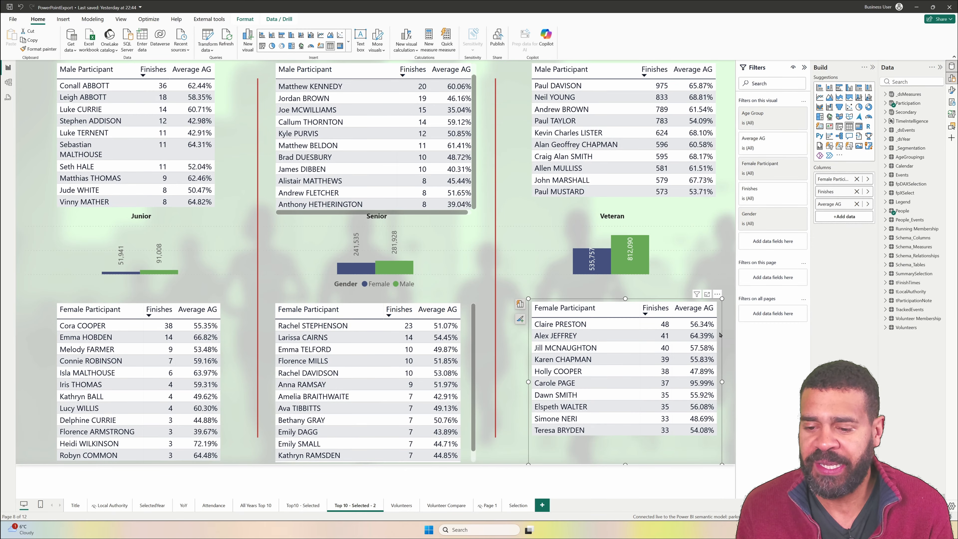
- Switch the Y-axis measure of the age-group column chart to the disconnected-slicer registered finishers measure
click(688, 232)
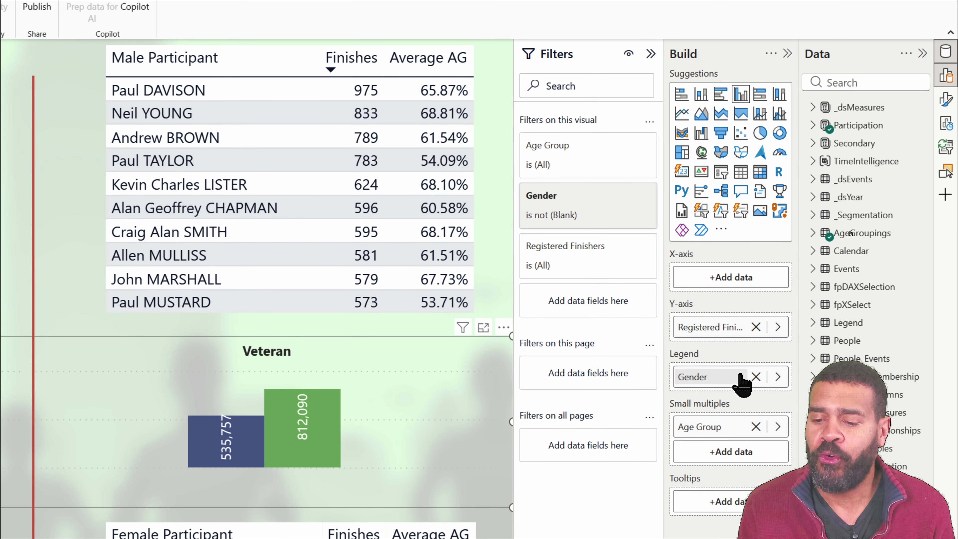
click(711, 327)
- Replace the Finishes column's measure in the veteran Male Participant table with _ds_RegisteredFinishers from the Single folder of _dsMeasures
click(293, 325)
click(702, 302)
click(872, 299)
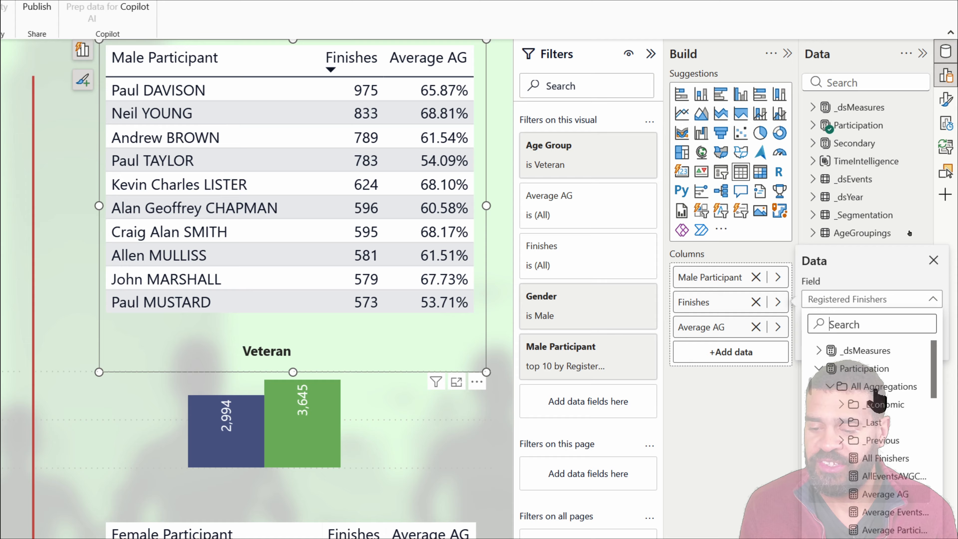
click(818, 351)
click(830, 441)
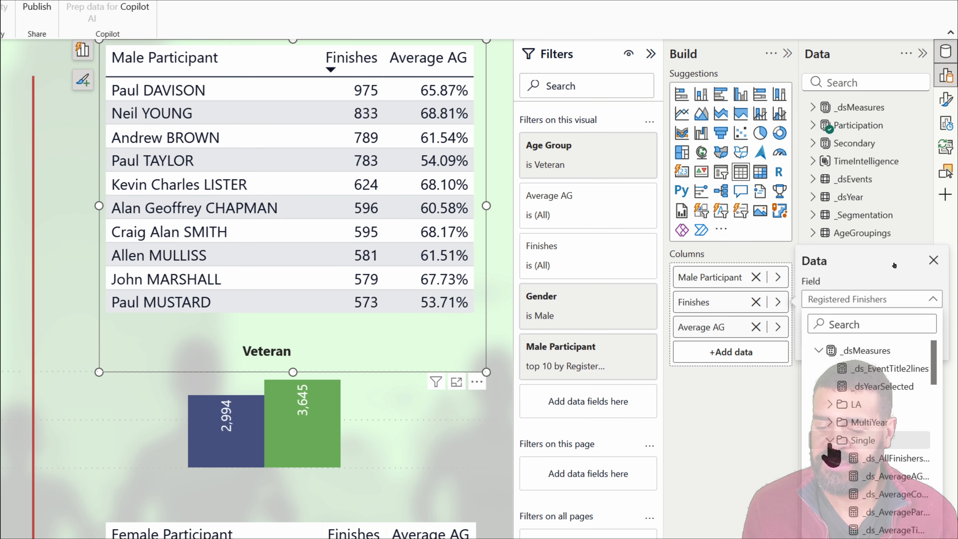
scroll(853, 458, down, 3)
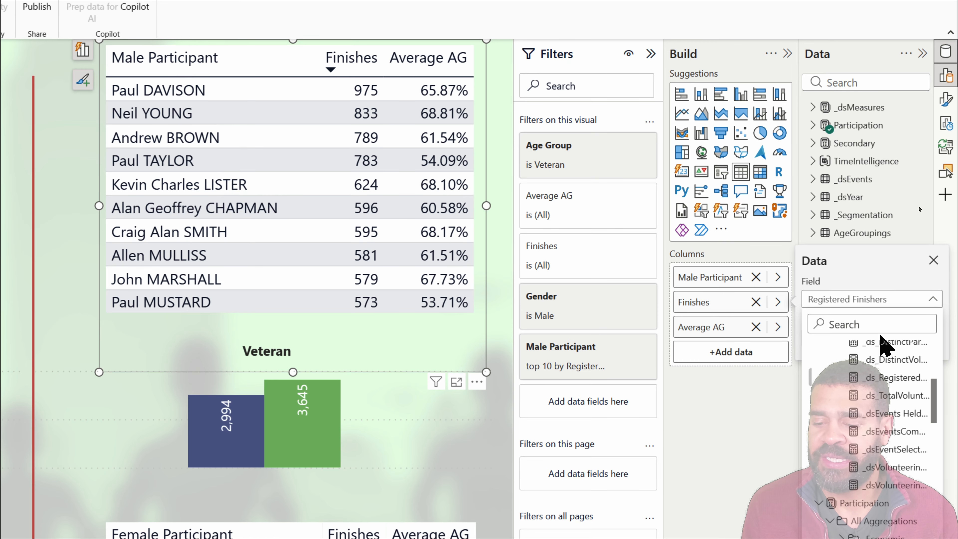
click(879, 380)
- Replace the Average AG column's measure in the veteran Male Participant table with _ds_AverageAG from the Single folder
click(778, 327)
scroll(890, 396, down, 10)
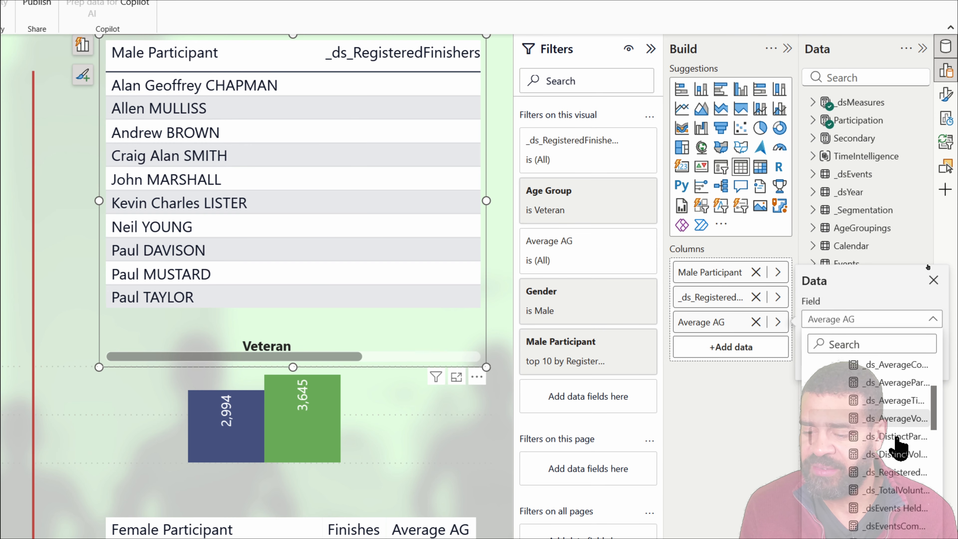
scroll(900, 449, down, 3)
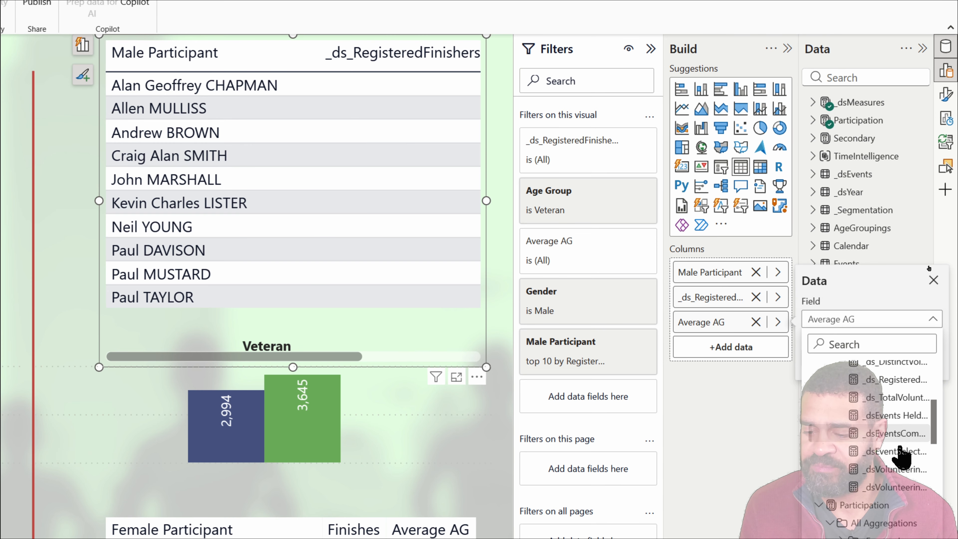
click(900, 451)
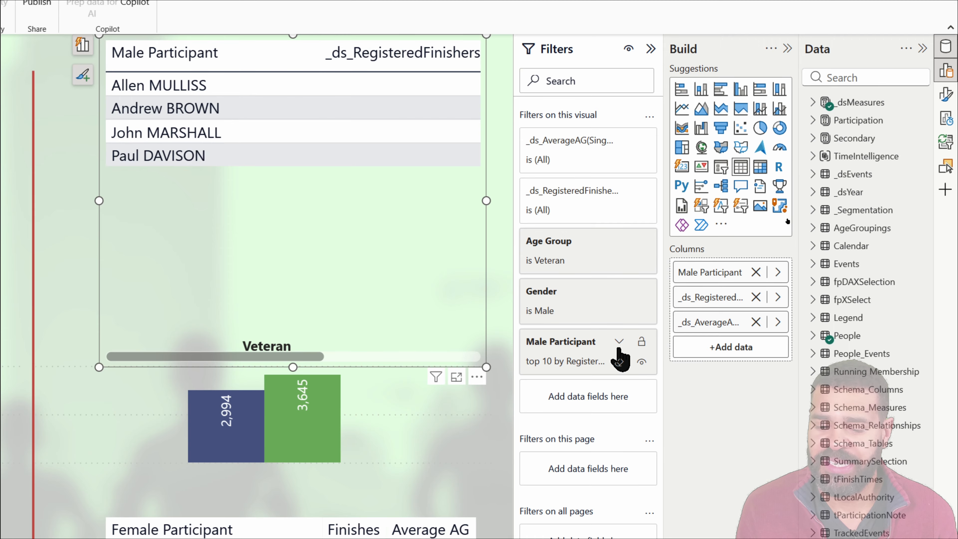
- Rank the table's top 10 Male Participant filter by _ds_RegisteredFinishers instead of Registered Finishers and apply the filter
click(619, 341)
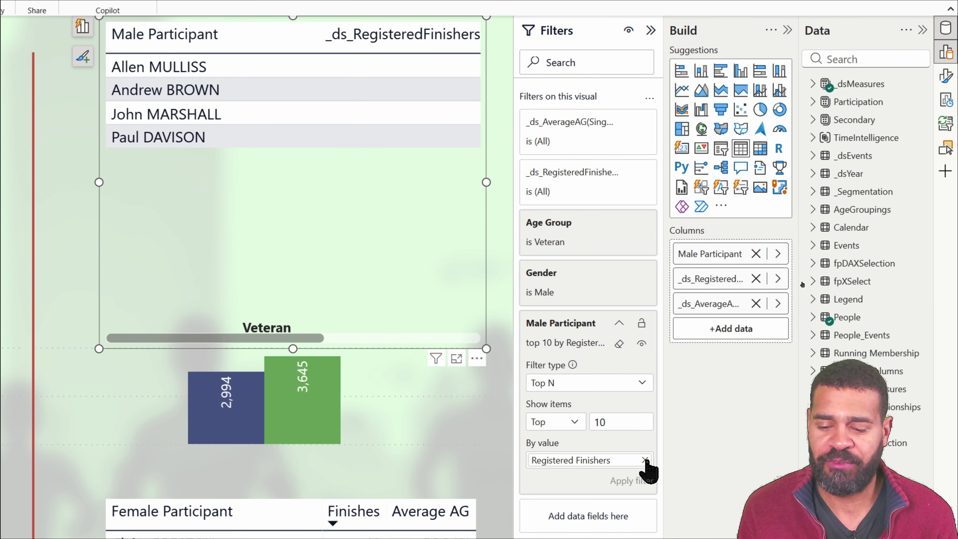
click(645, 464)
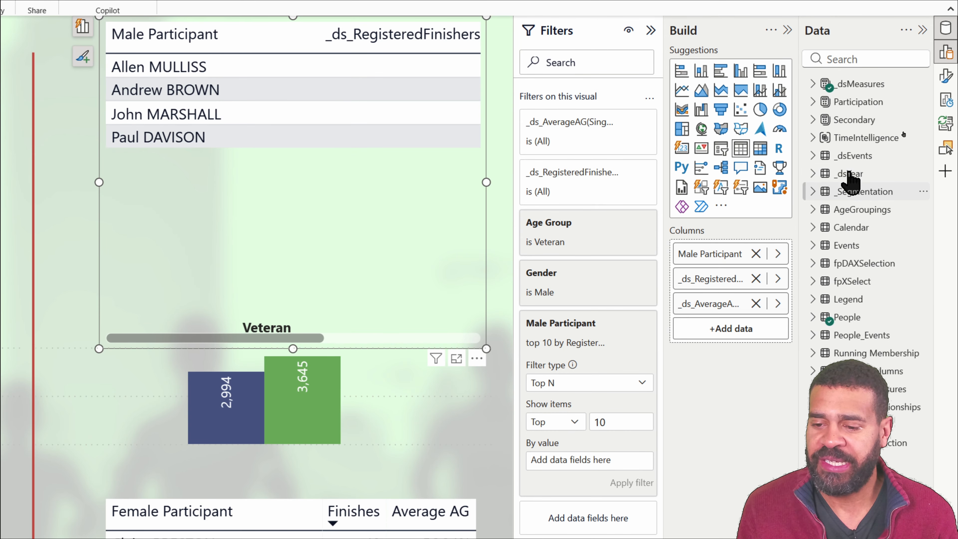
click(812, 84)
click(824, 174)
drag(897, 335, 590, 460)
click(632, 482)
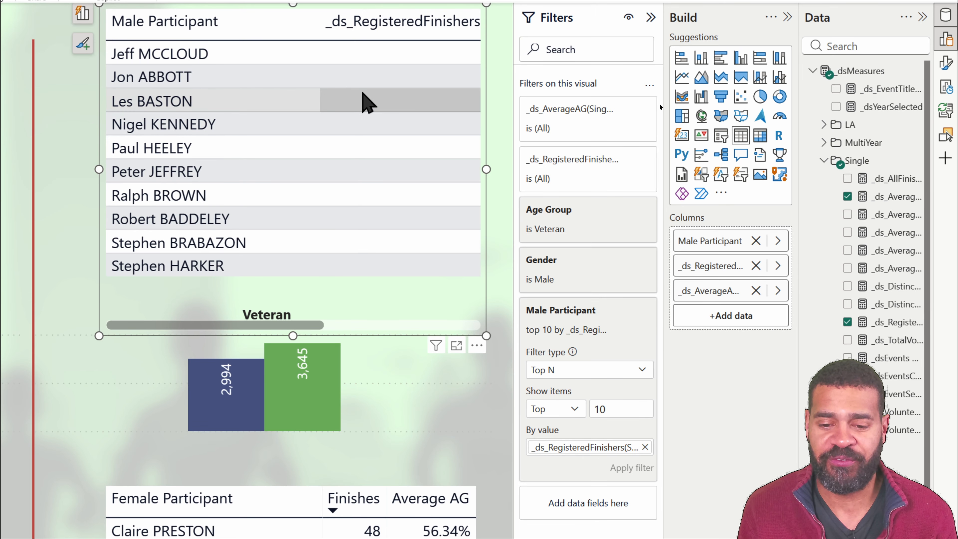
- Rename the veteran male table's two measure columns as Finishes and Average AG
double_click(715, 269)
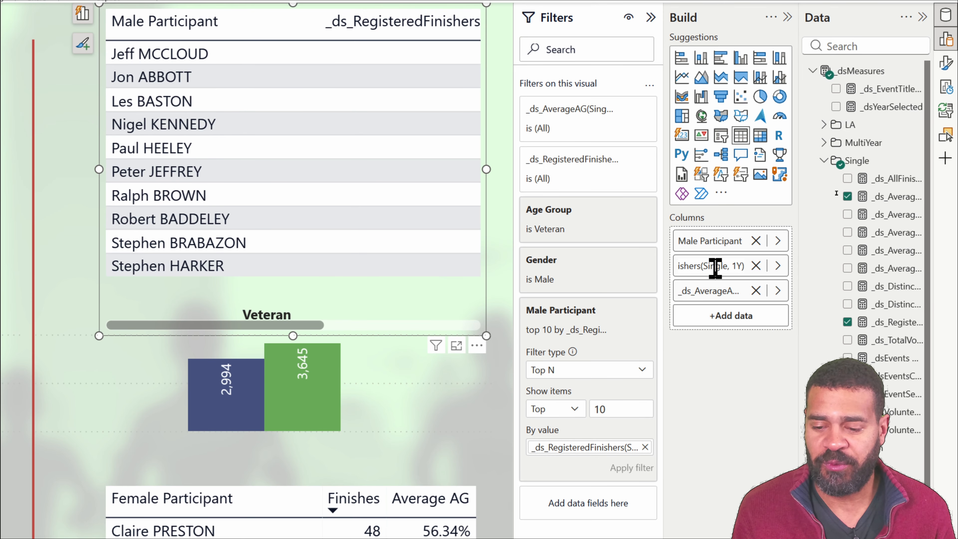
key(ctrl+a)
text(Finishes)
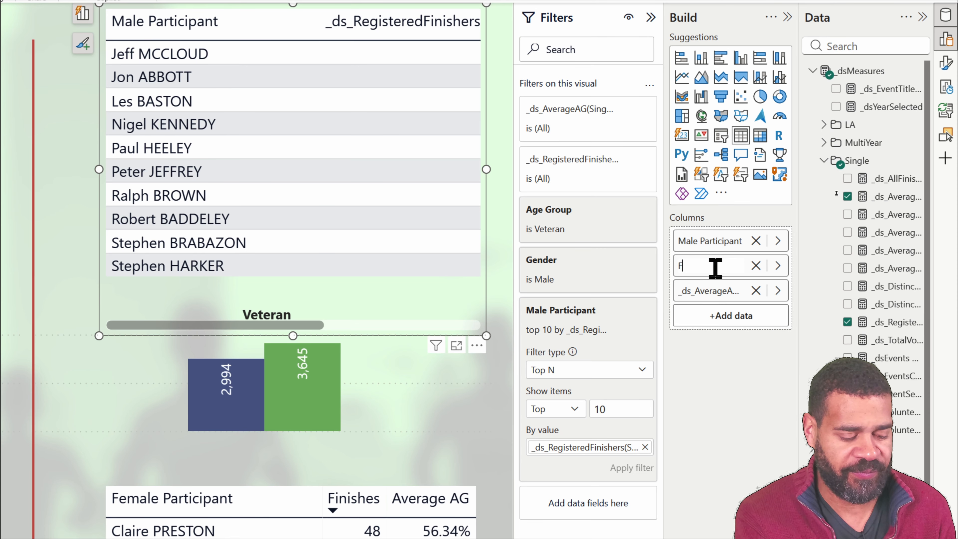
key(Return)
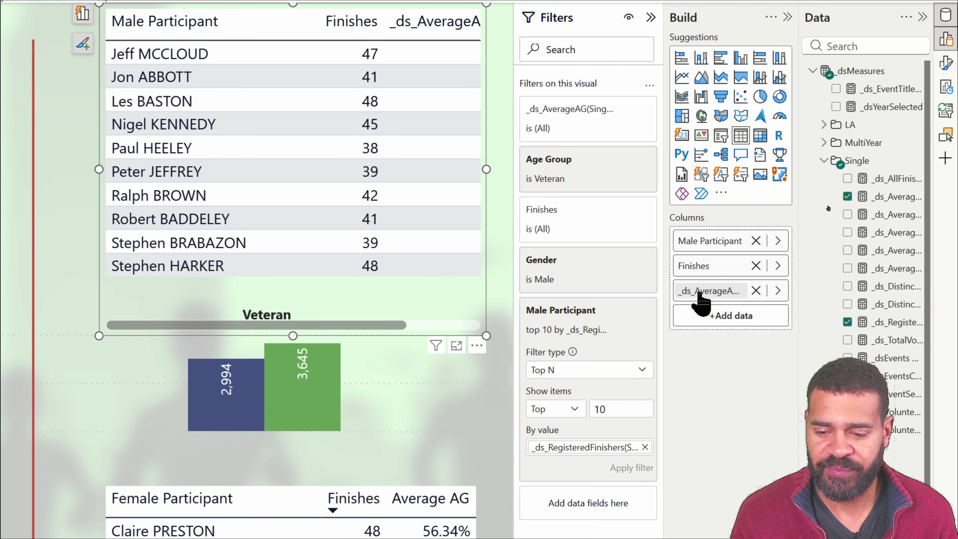
double_click(701, 292)
text(Average AG)
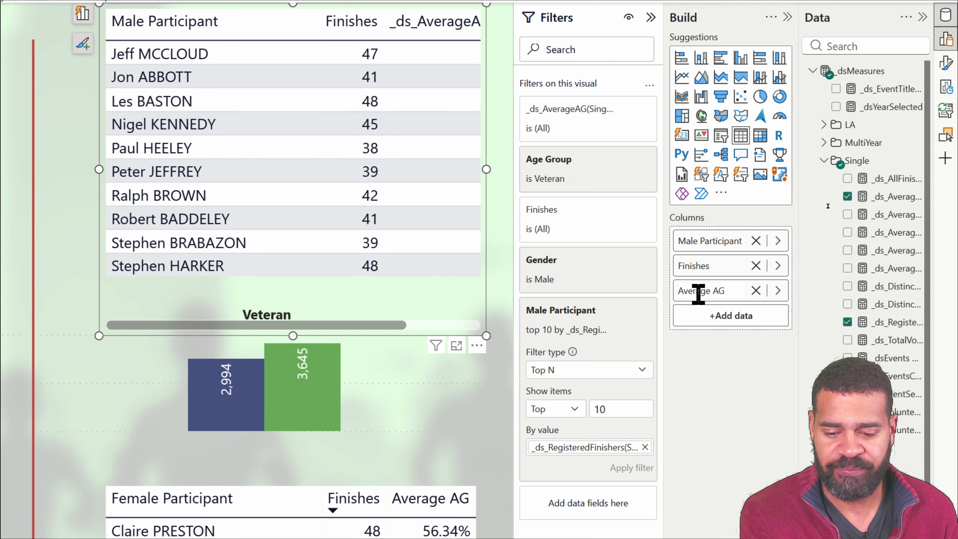
key(Return)
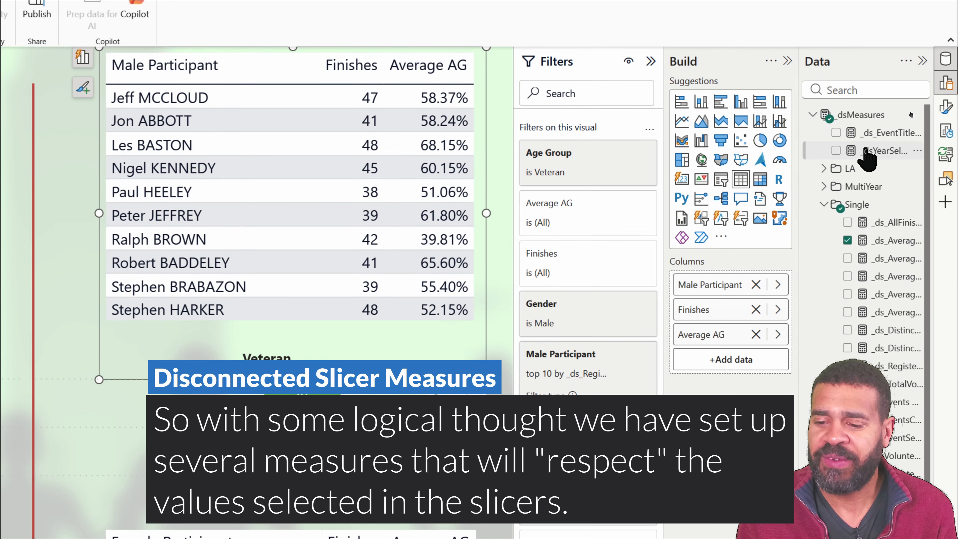
- Widen the field list and expand the MultiYear and LA measure folders to show the full measure names
drag(799, 219, 693, 219)
click(718, 187)
click(718, 169)
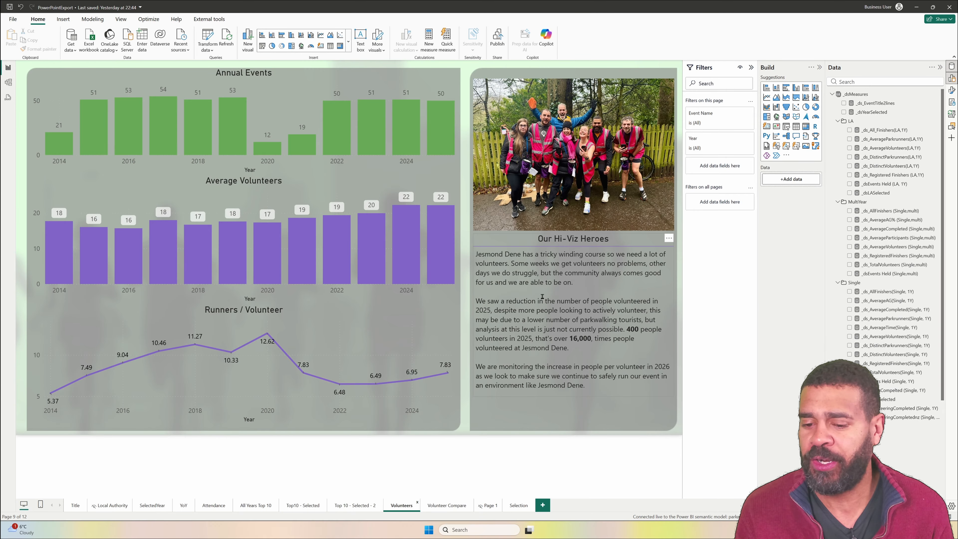
- Review the dynamic values of the Our Hi-Viz Heroes text box and shorten the box to its first paragraph
click(522, 311)
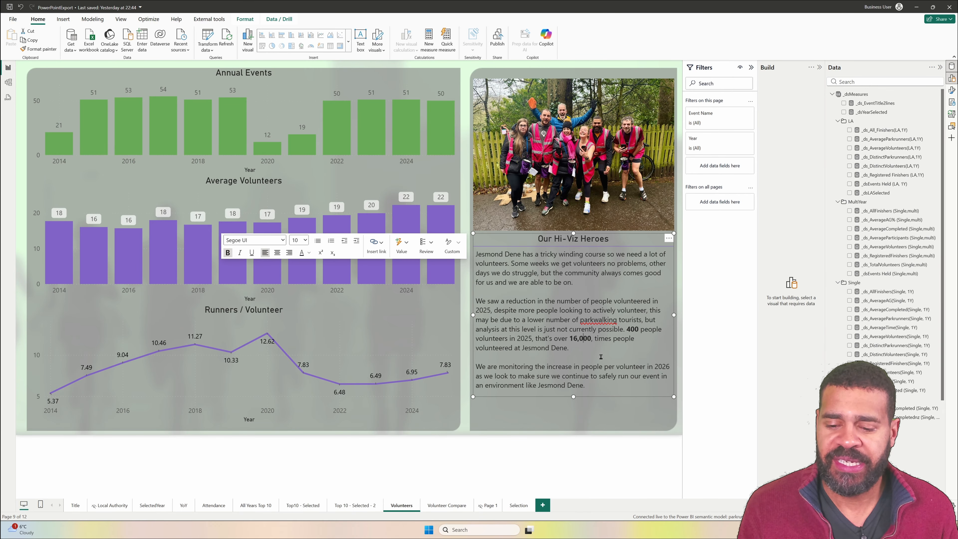
drag(600, 388, 530, 282)
click(533, 273)
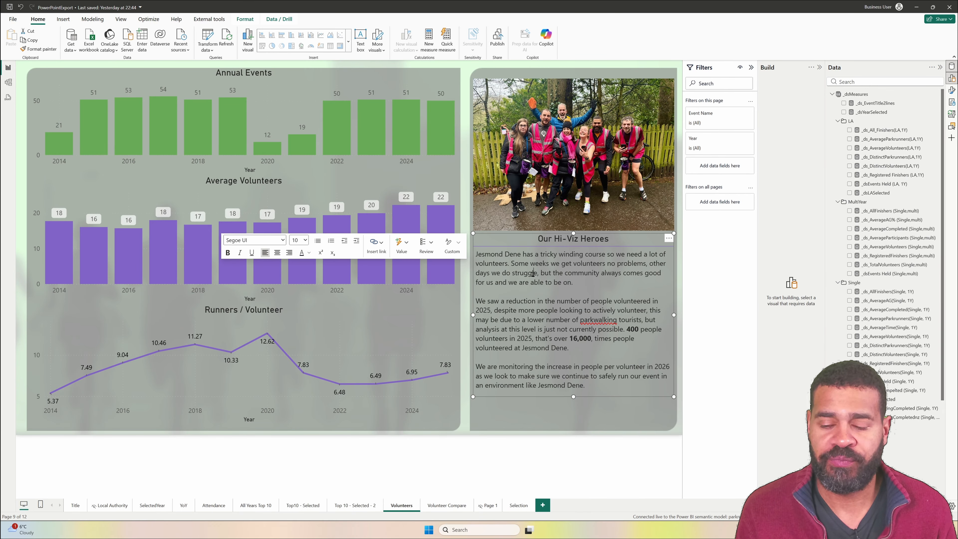
click(426, 246)
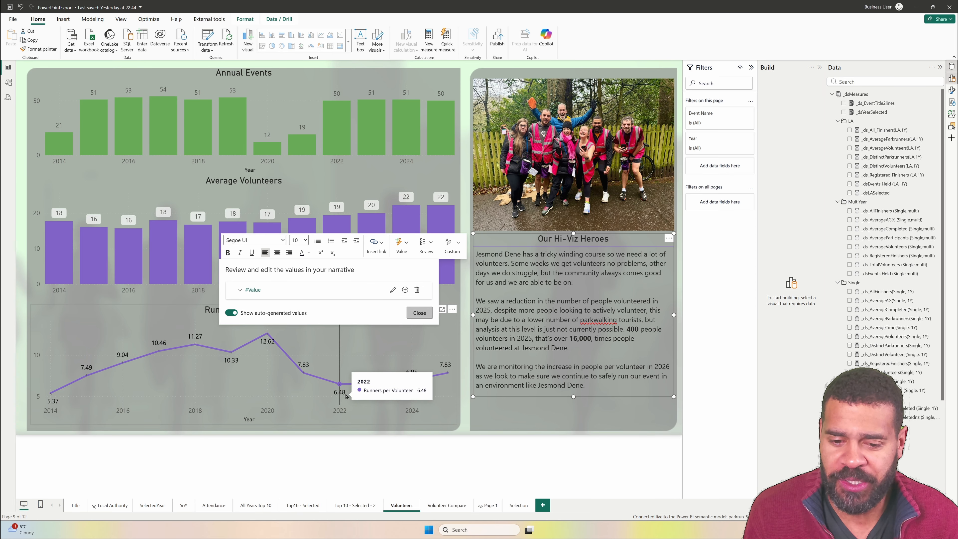
drag(517, 385, 564, 303)
click(580, 344)
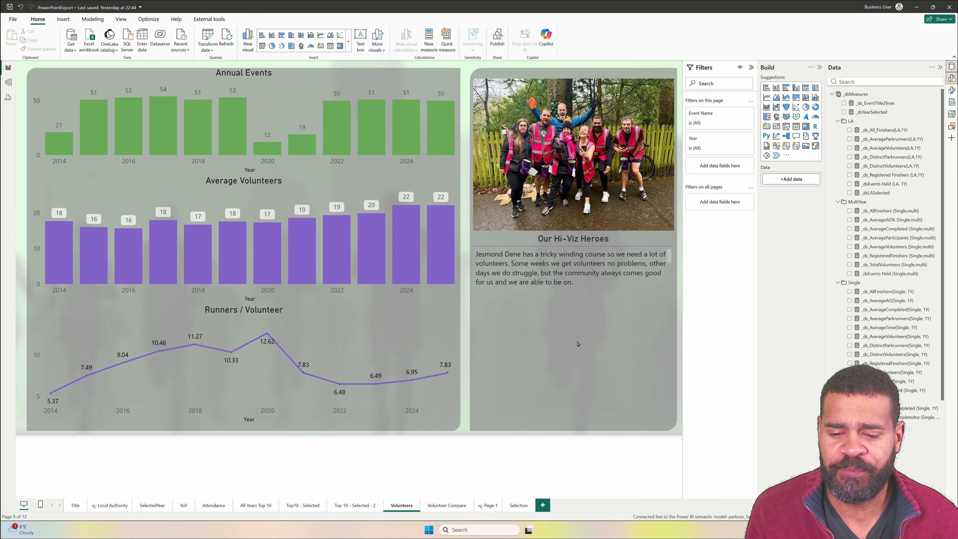
- Try a Narrative visual in the space beneath the Our Hi-Viz Heroes text and remove it
click(808, 138)
drag(535, 435, 471, 429)
click(596, 363)
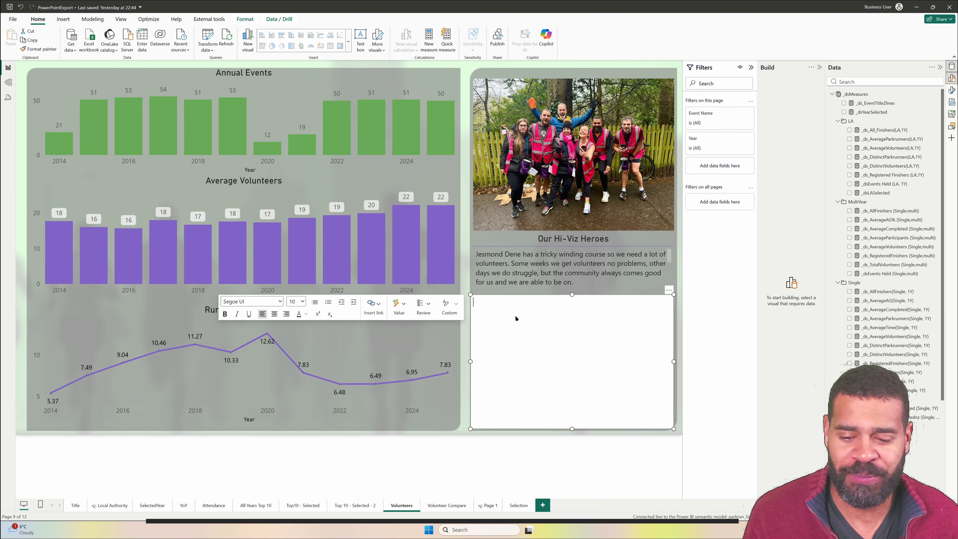
click(668, 290)
click(691, 299)
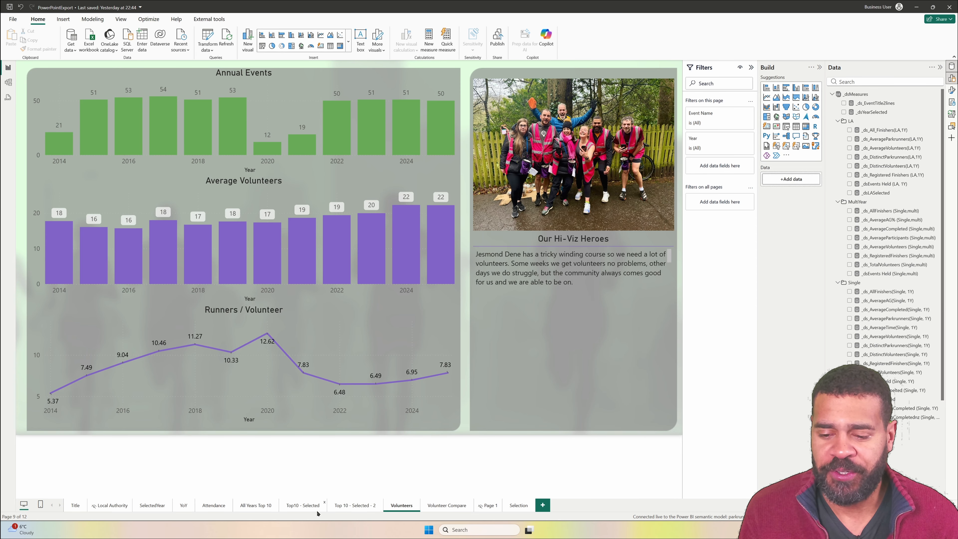
- Summarize the Gender Split donut chart on the All Years Top 10 page as a narrative visual and delete it
click(256, 506)
right_click(381, 302)
click(402, 332)
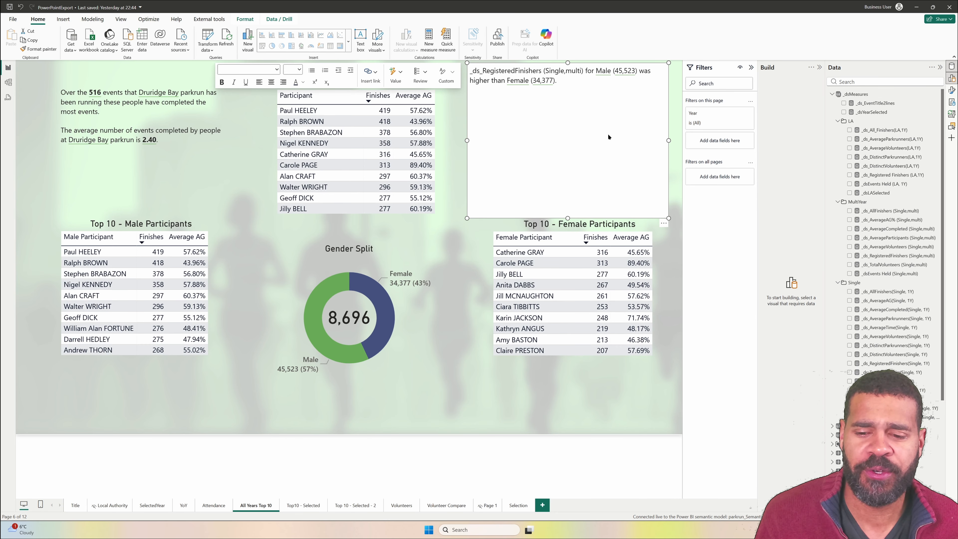
key(Delete)
- Set the Year slicer on the Selection page to 2022 and return to the All Years Top 10 page
click(103, 112)
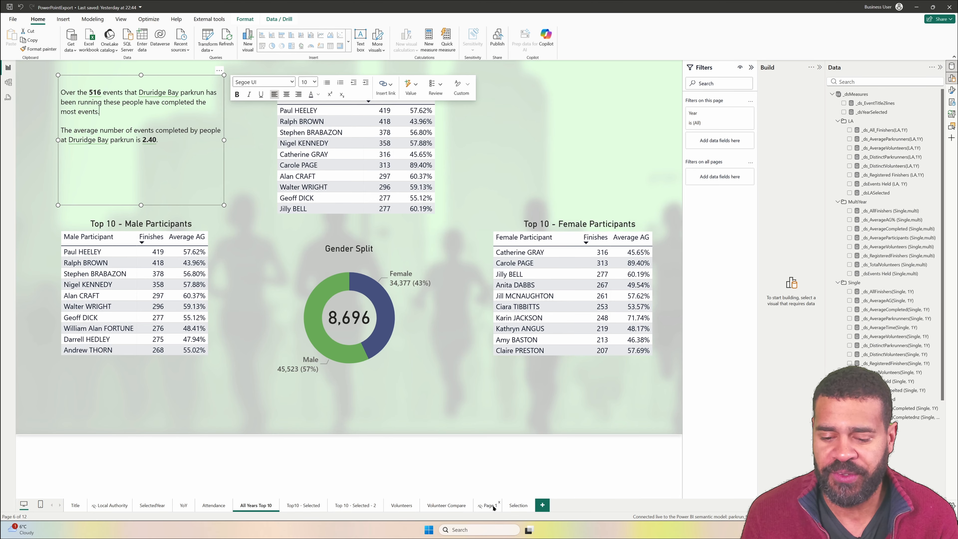
click(518, 505)
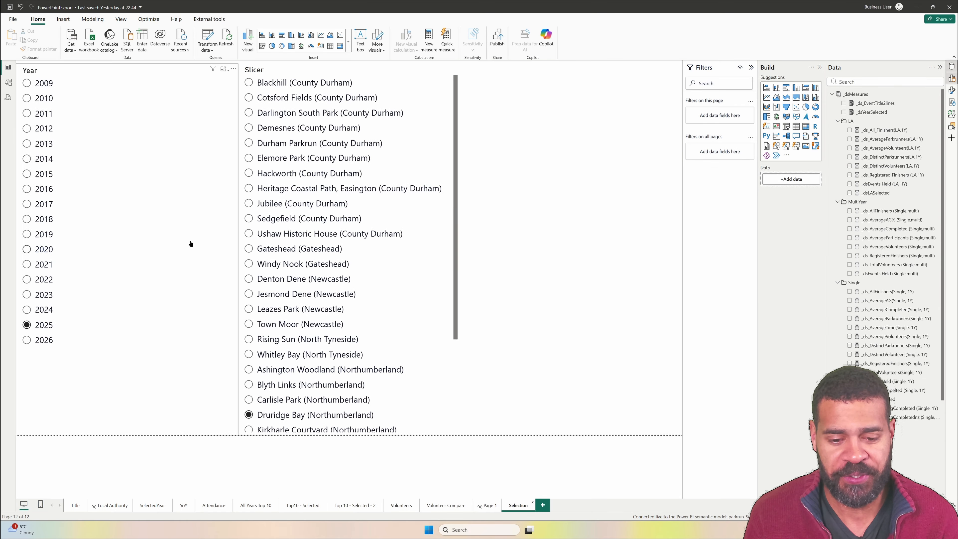
click(33, 282)
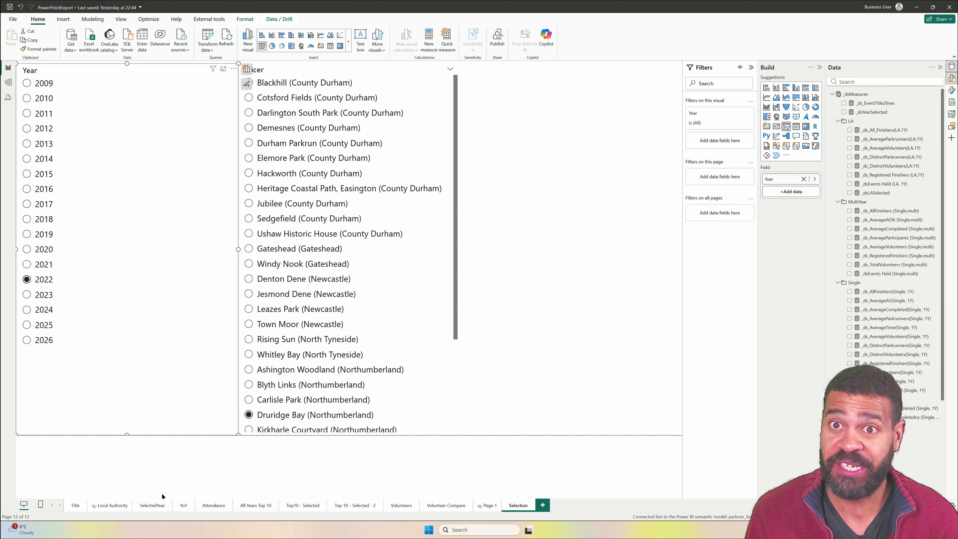
click(256, 505)
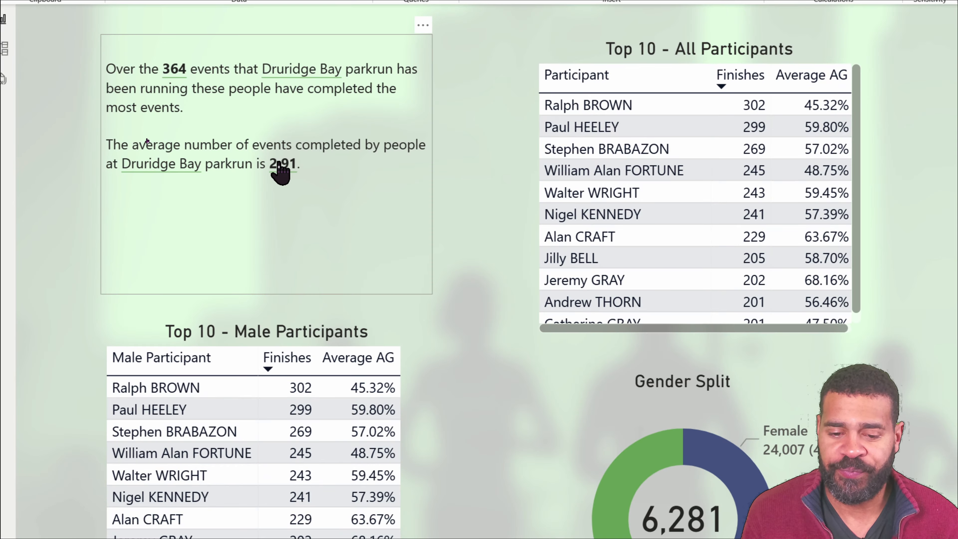
- Open the average events completed value in the Druridge Bay text box and inspect the measure behind it
click(353, 169)
click(806, 67)
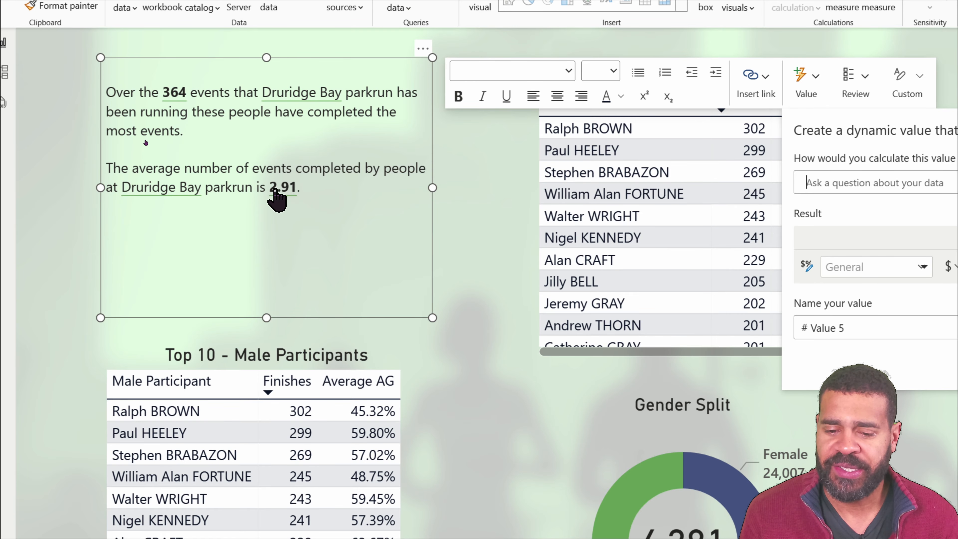
click(275, 166)
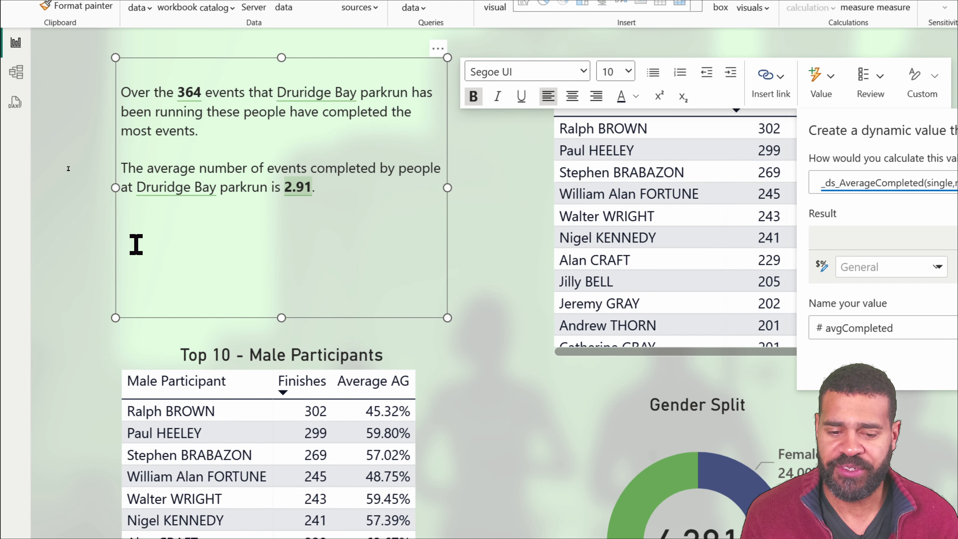
click(137, 237)
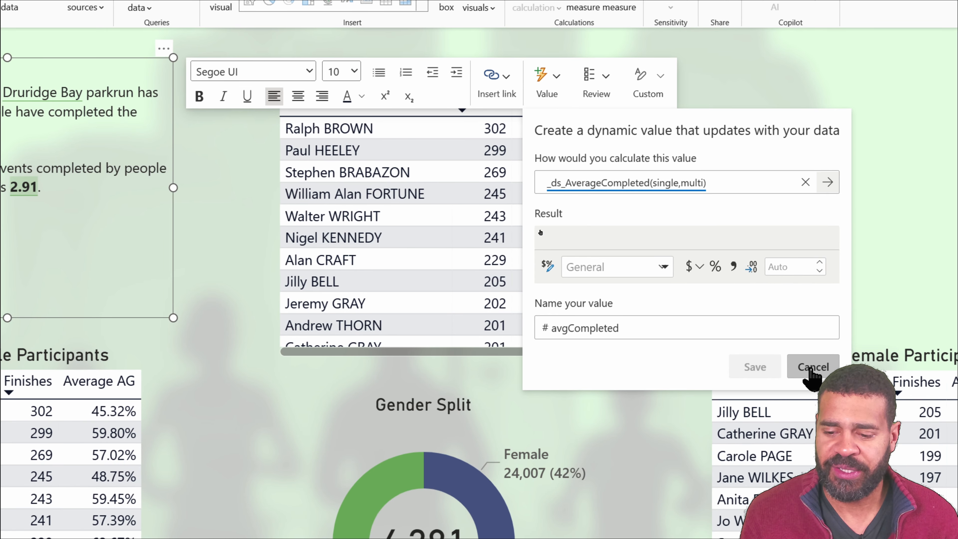
- Try a new dynamic value in the Druridge Bay text box based on _ds_AverageCompleted (single,multi) with an age group condition
click(957, 368)
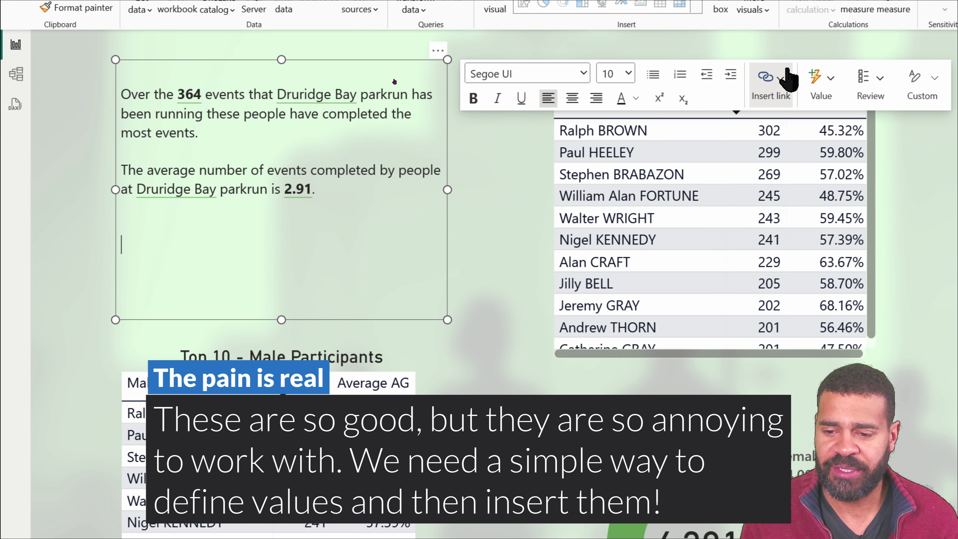
click(834, 93)
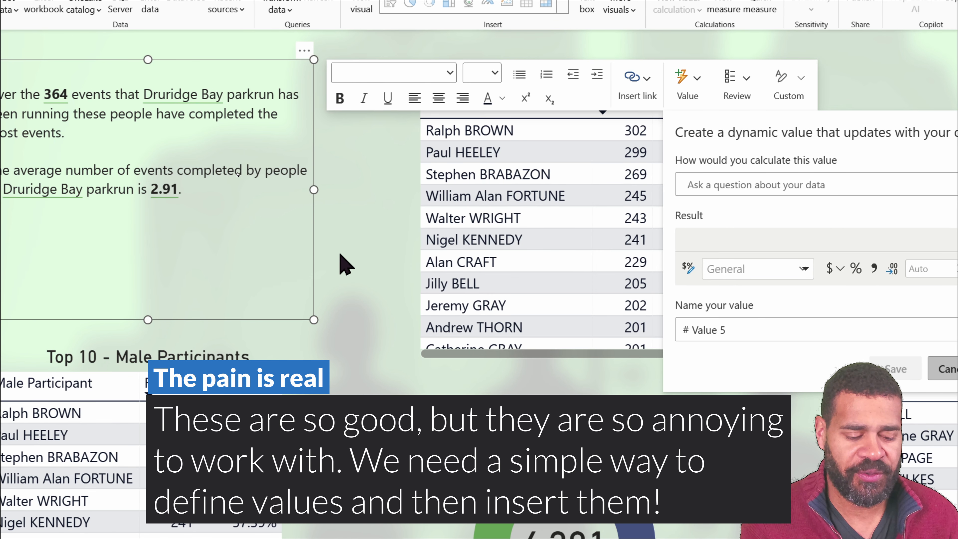
text(_ds)
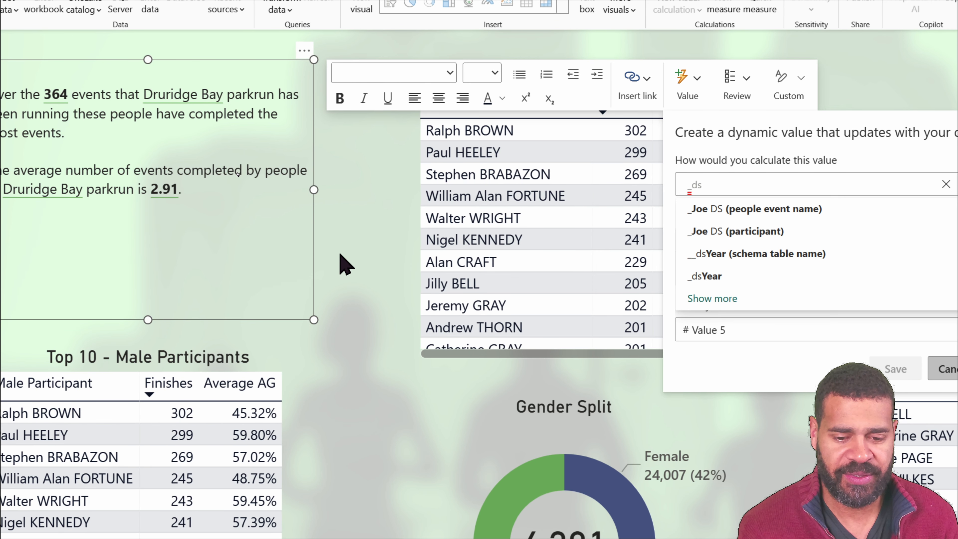
key(ctrl+a)
text(_Even)
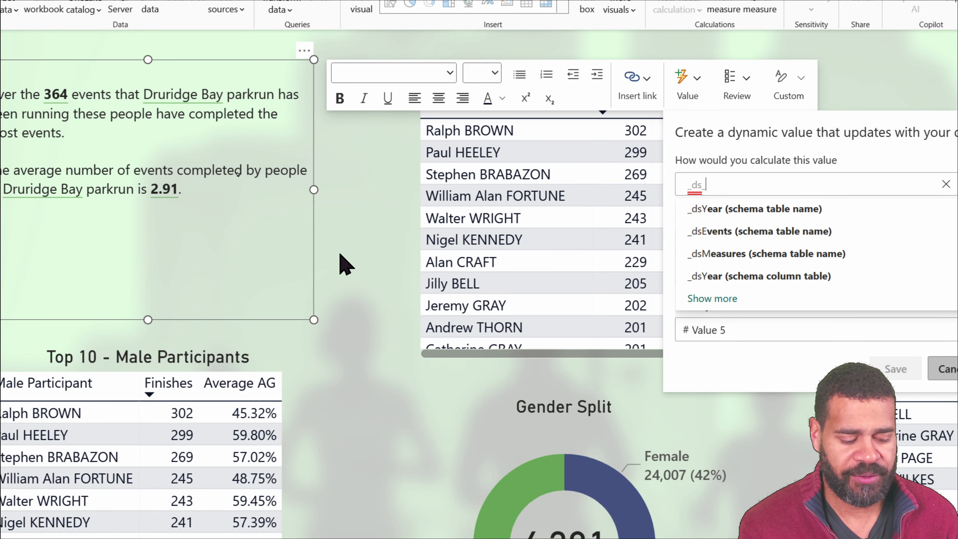
key(BackSpace)
key(BackSpace)
key(BackSpace)
key(BackSpace)
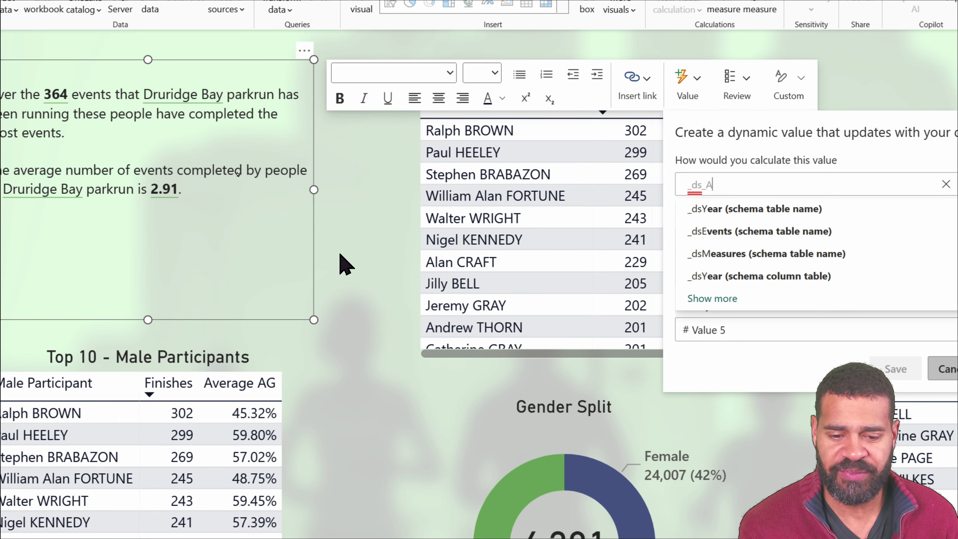
text(Average)
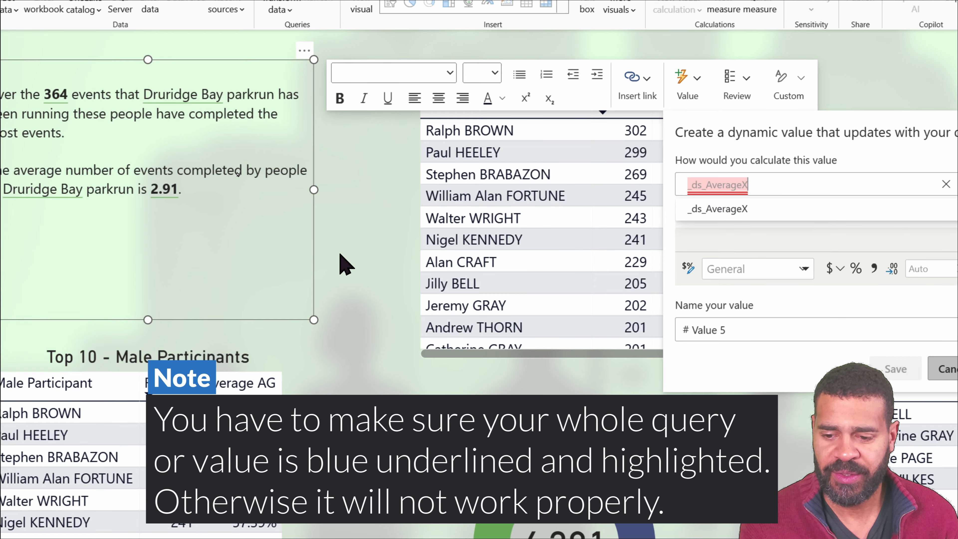
text(Com)
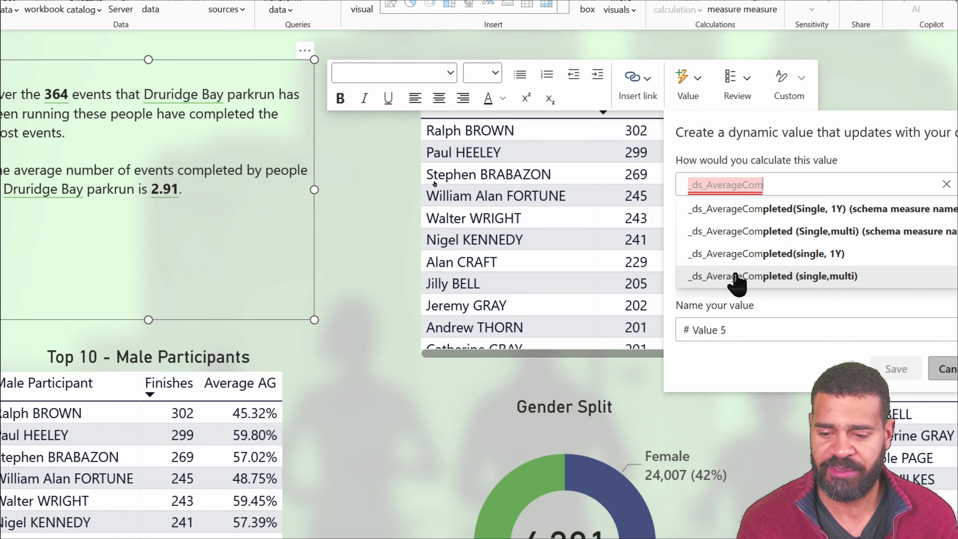
click(738, 279)
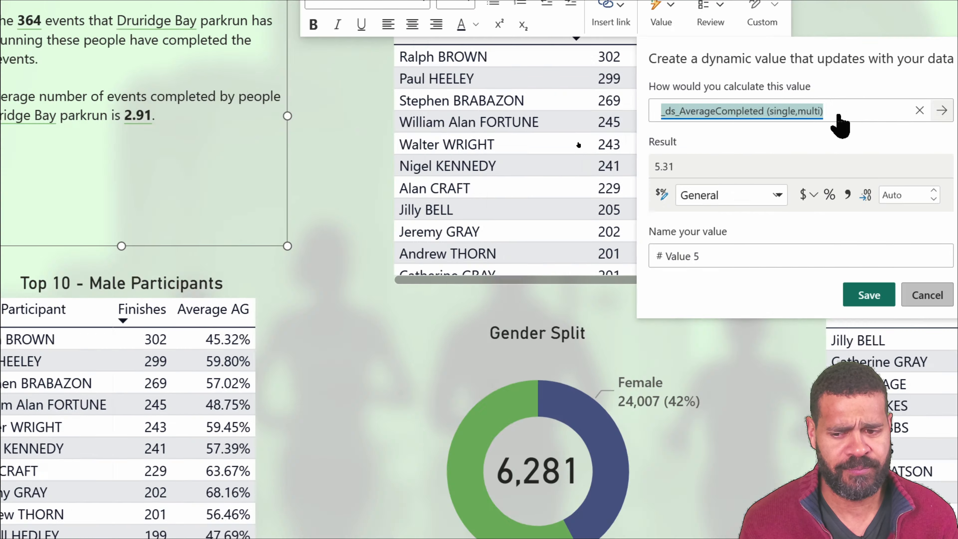
text(agegroup g)
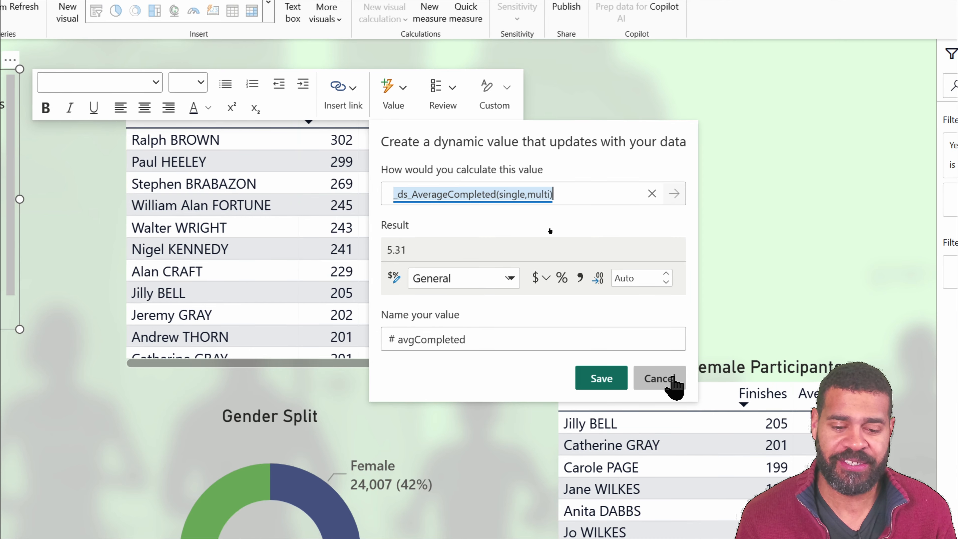
click(672, 379)
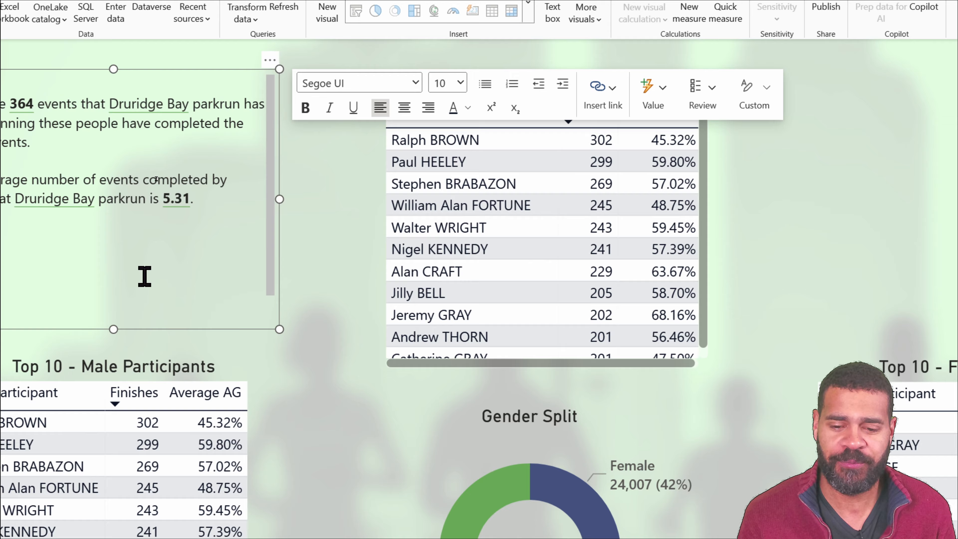
- Start a dynamic value named MaleAverageCompleted on the line beneath the average events sentence
click(143, 276)
click(612, 92)
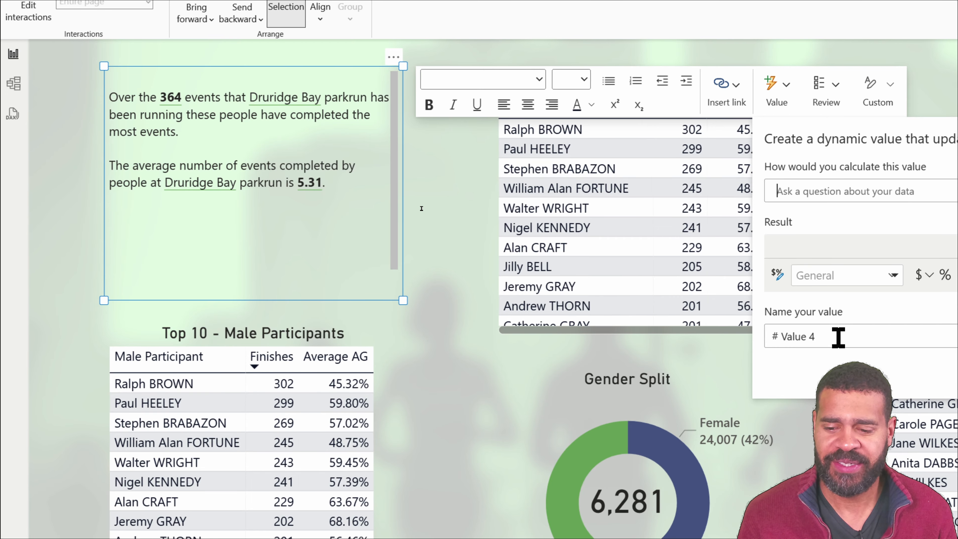
drag(841, 336, 785, 336)
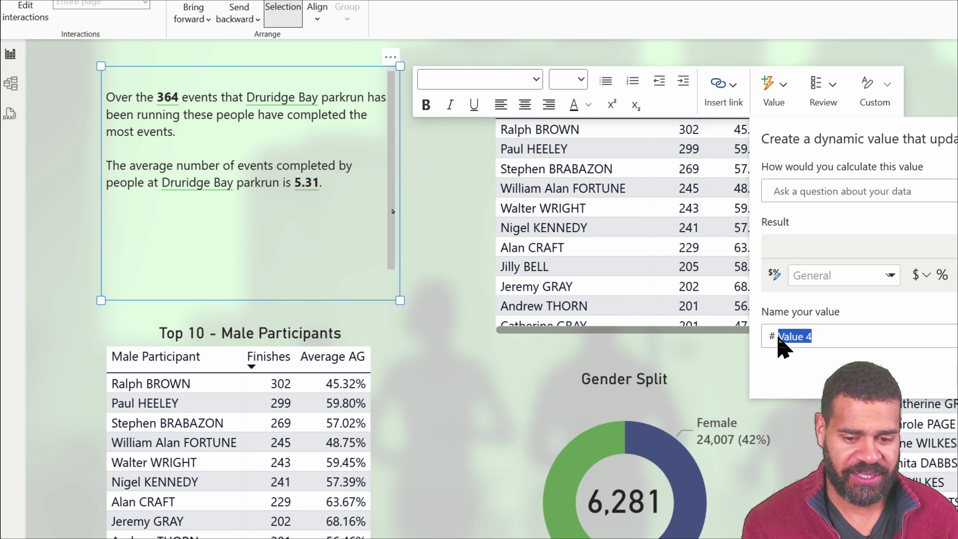
text(MaleAverageCompleted)
- Base the MaleAverageCompleted value's calculation on the _ds_AverageCompleted (single,multi) measure
click(823, 185)
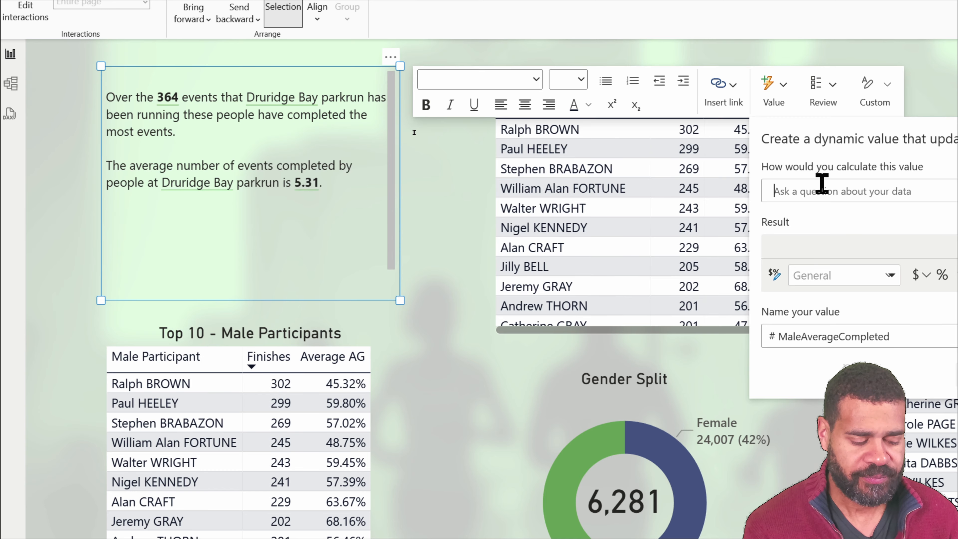
text(ds_a)
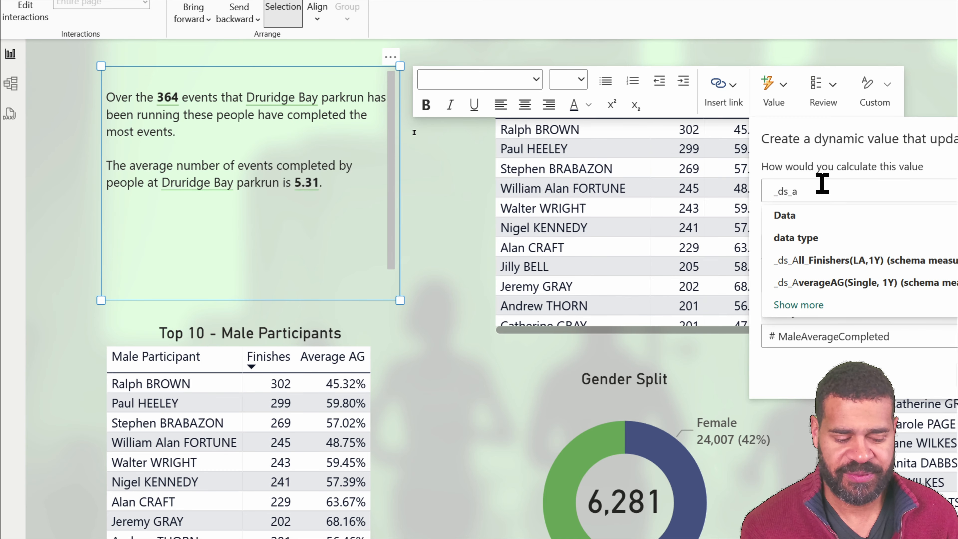
text(verageompleted)
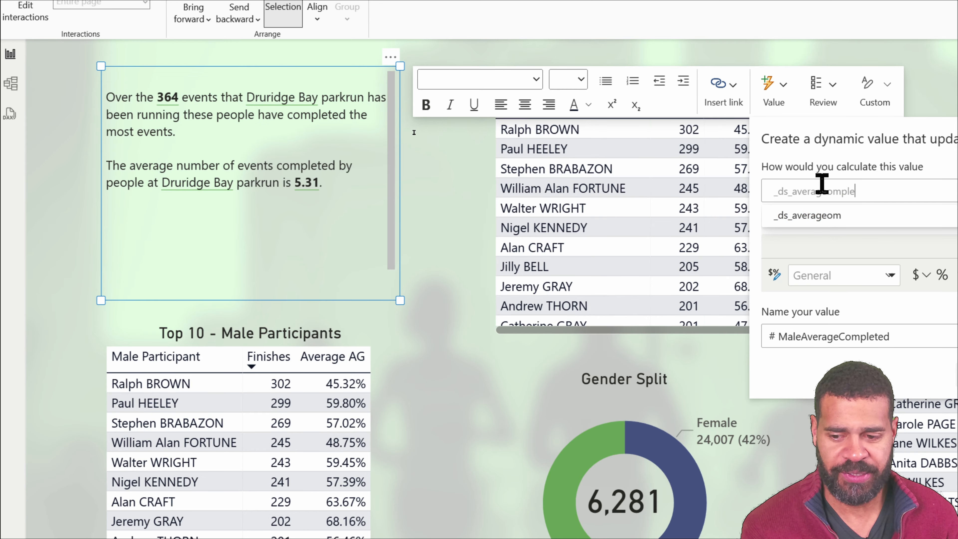
click(830, 132)
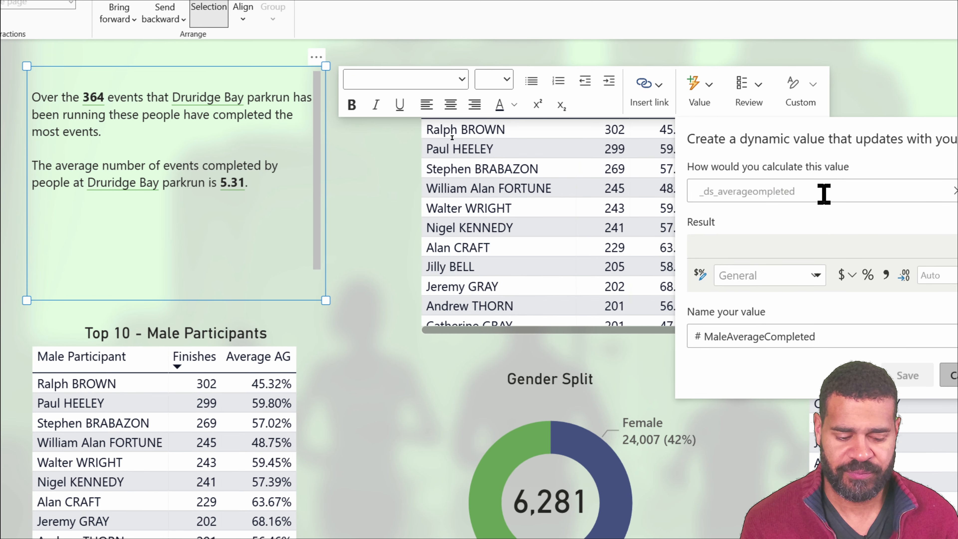
key(BackSpace)
key(BackSpace)
key(BackSpace)
key(BackSpace)
key(BackSpace)
key(BackSpace)
key(BackSpace)
key(BackSpace)
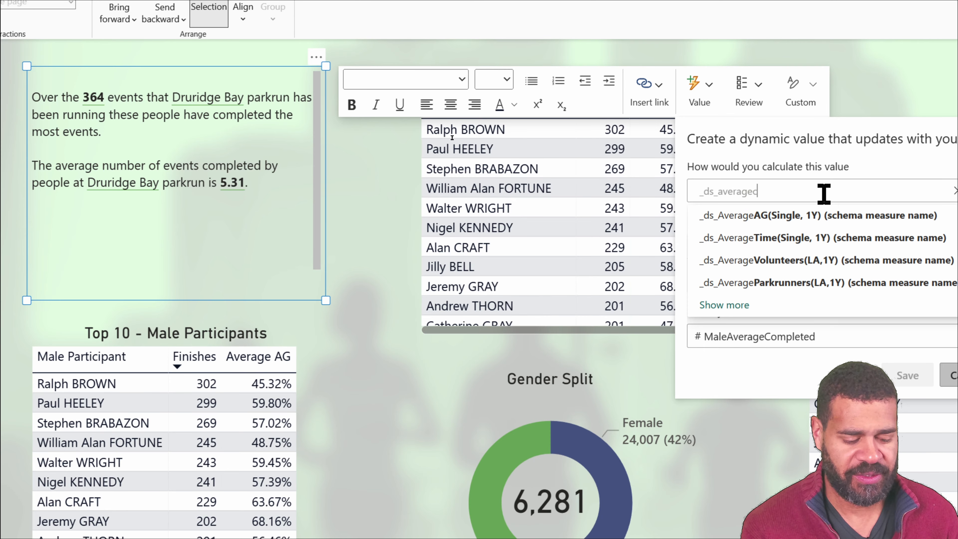
text(com)
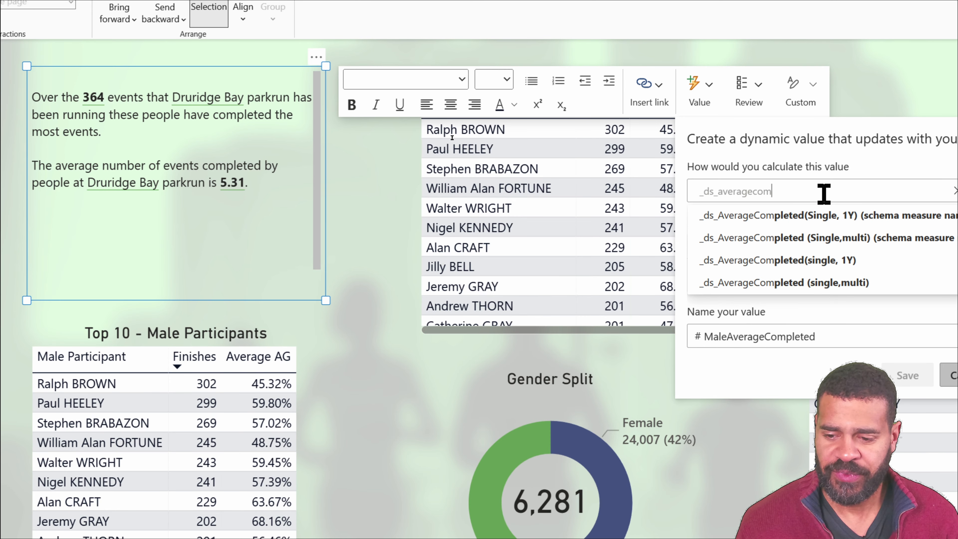
click(838, 283)
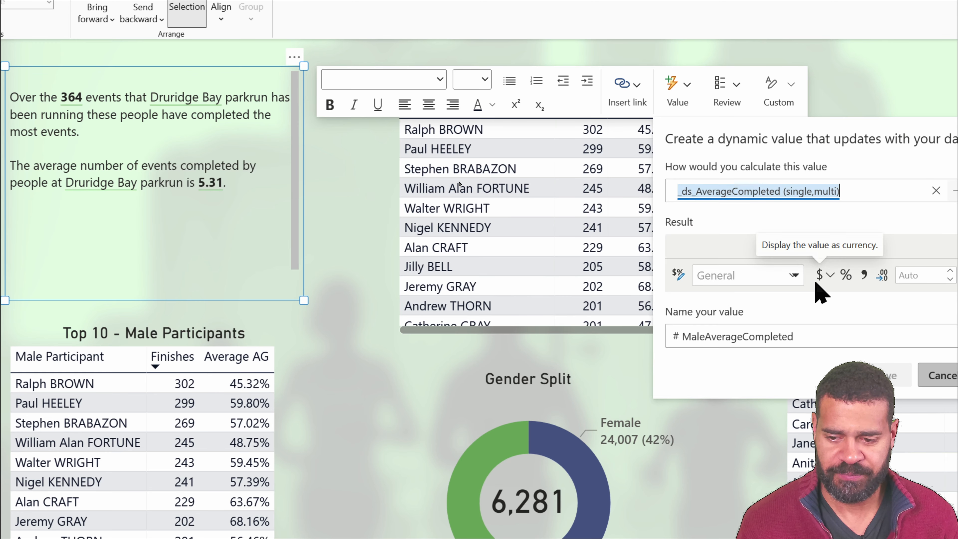
- Restrict the MaleAverageCompleted calculation with "where age grouping gender is Male" and save the dynamic value
text(where gen)
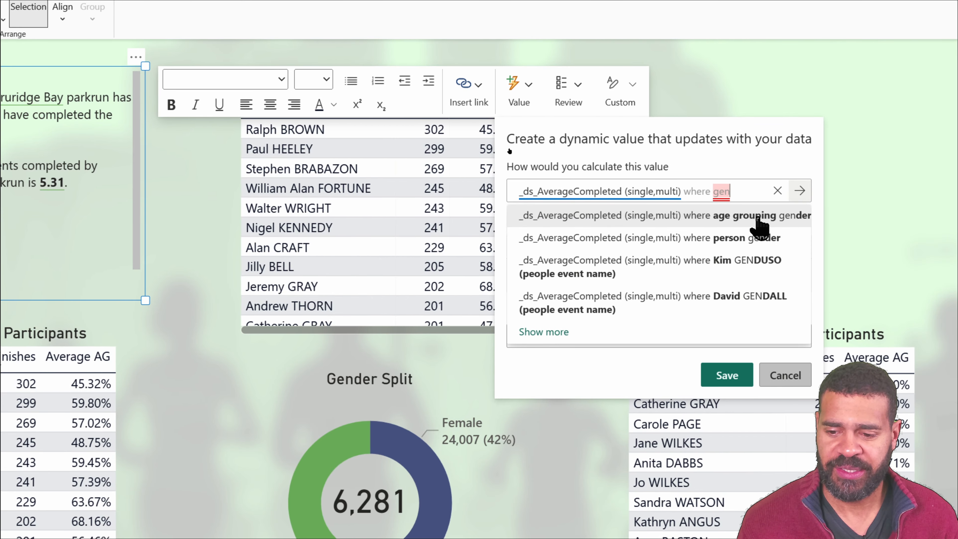
click(758, 220)
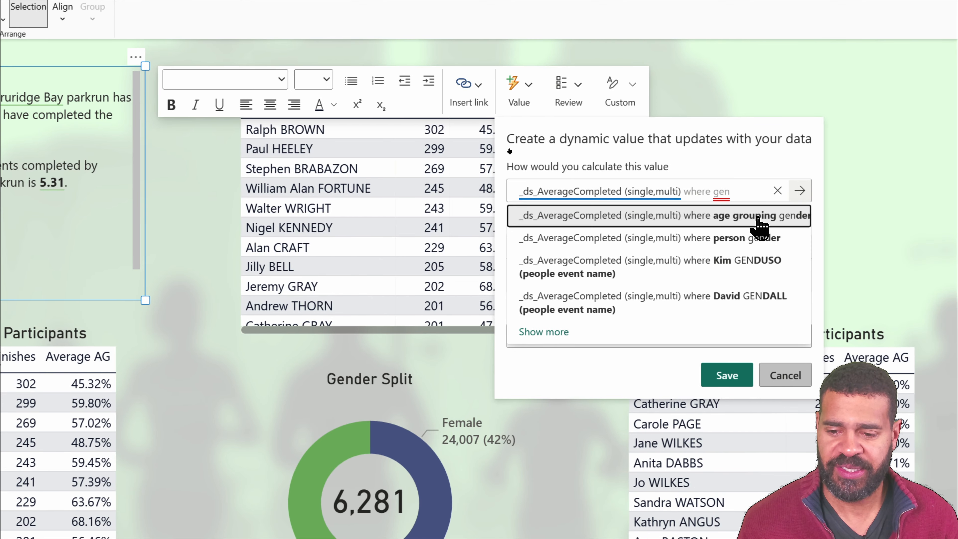
text(=)
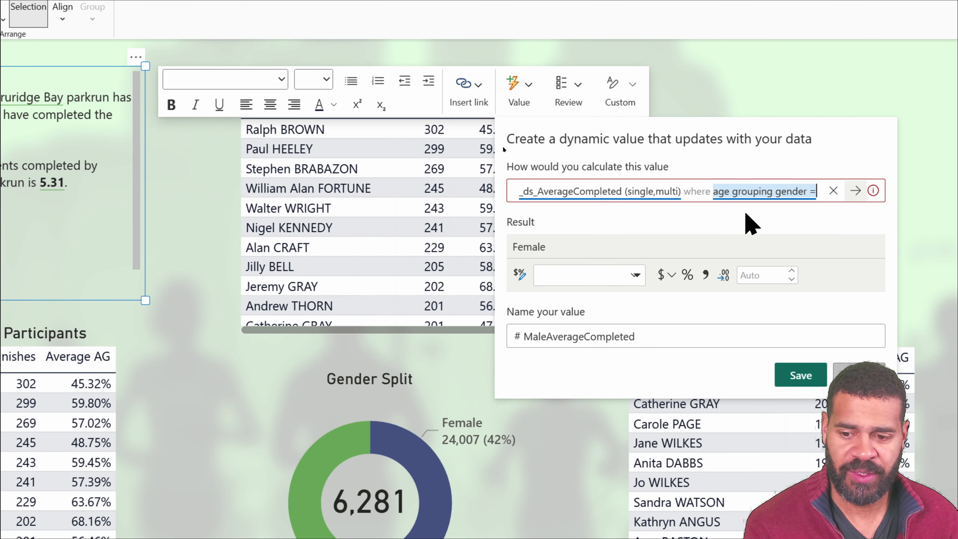
key(BackSpace)
text(is male)
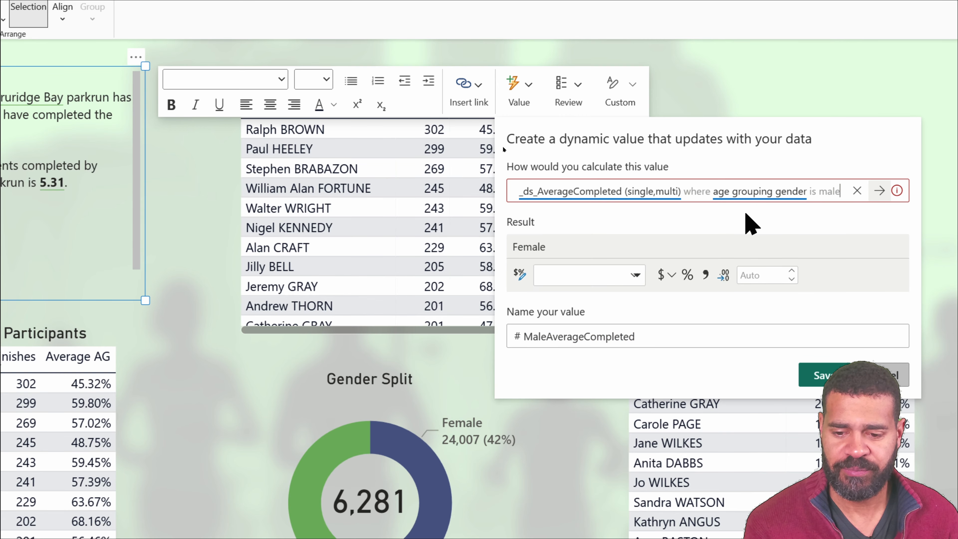
click(747, 214)
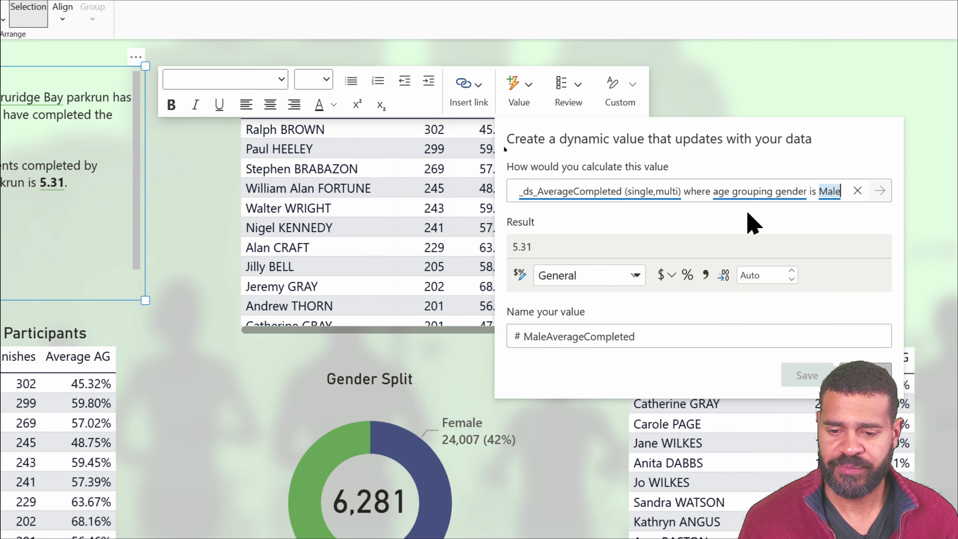
click(807, 375)
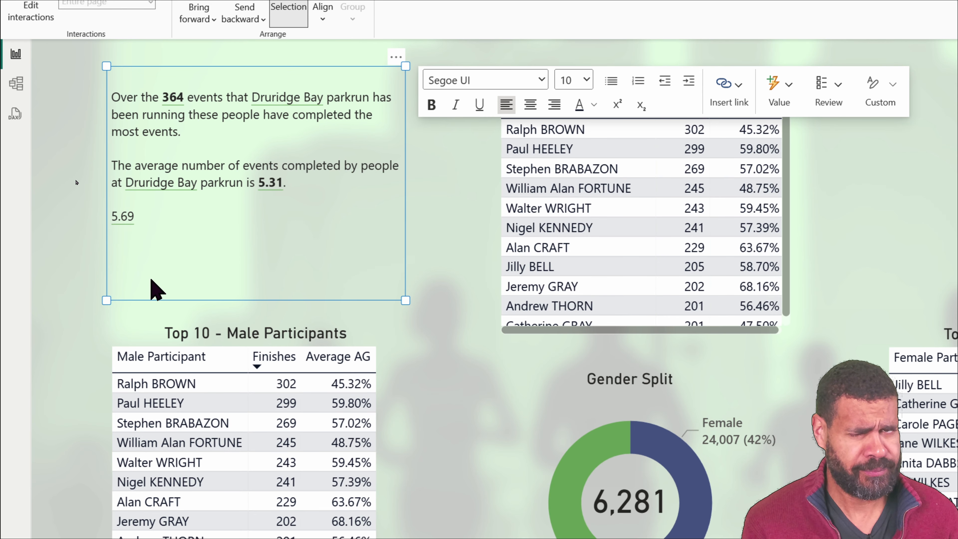
- Label the new male average figure in the text box with the male sign emoji followed by a colon
key(super+period)
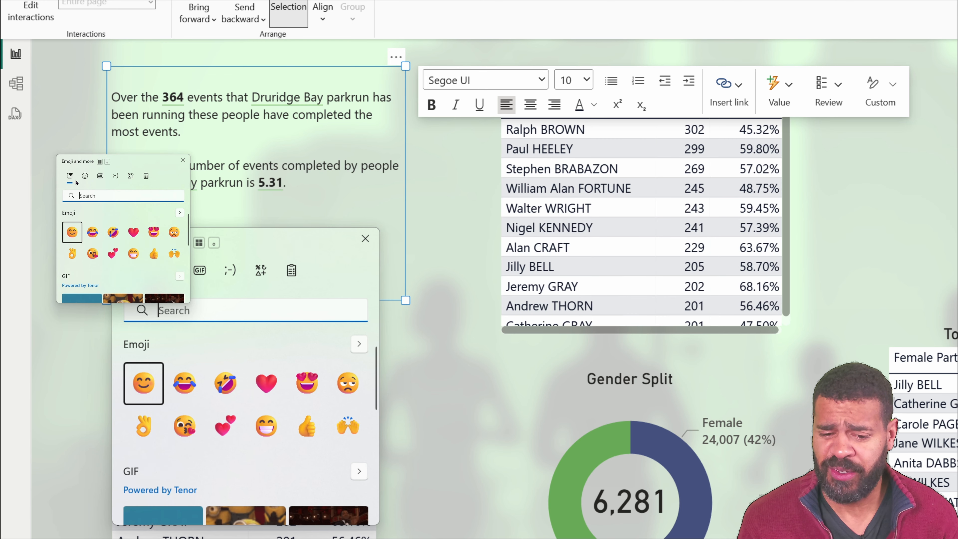
text(mail)
key(BackSpace)
key(BackSpace)
text(l)
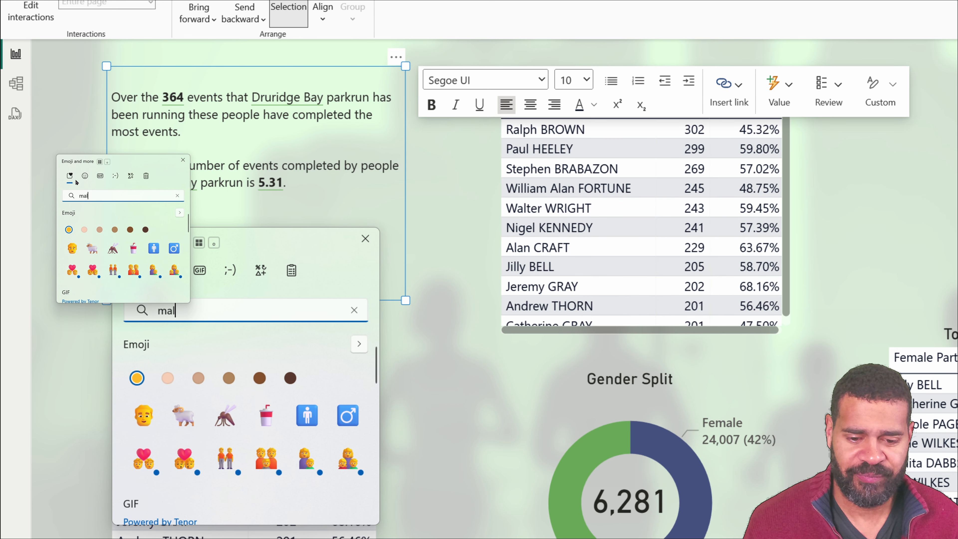
click(341, 417)
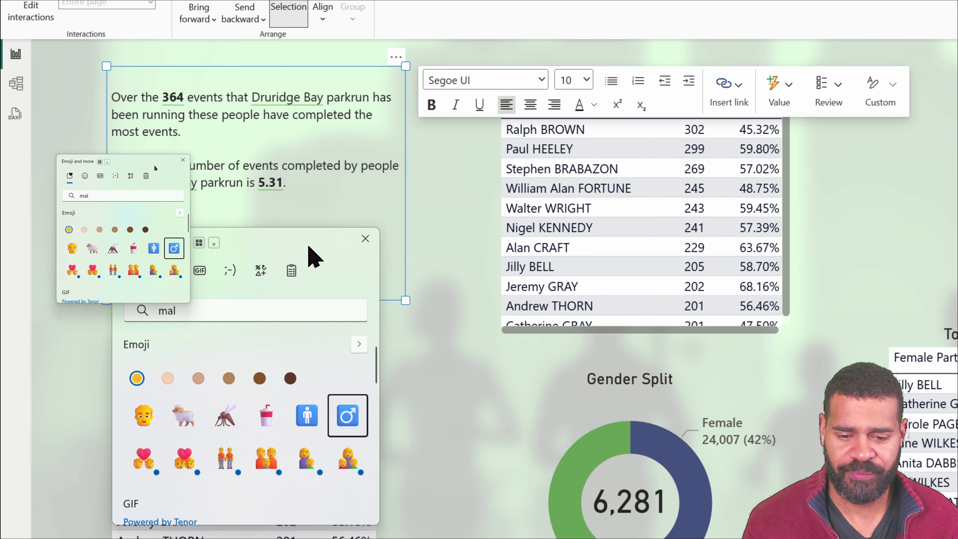
click(334, 205)
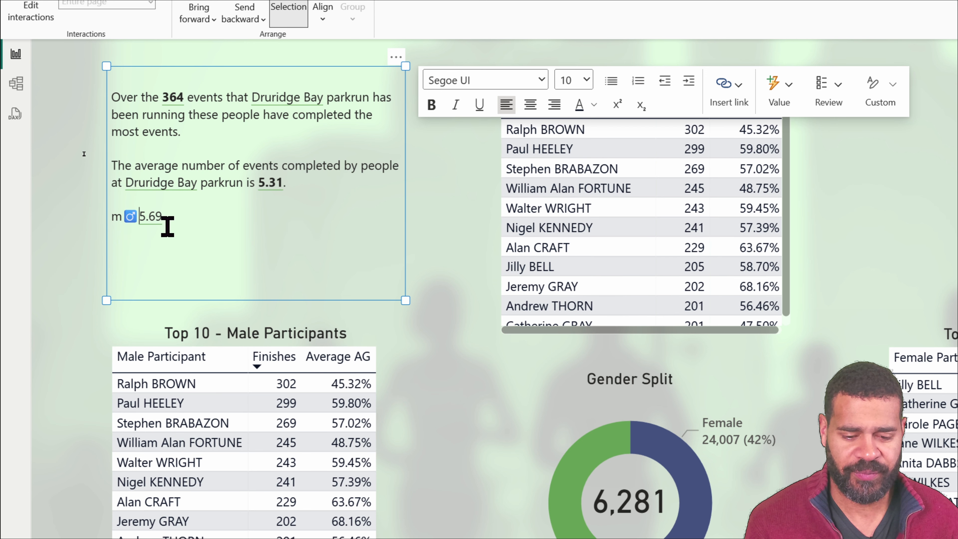
key(Left)
key(Left)
key(BackSpace)
text(:)
- Start a dynamic value named AverageCompletedFemale on a new line above the male average figure
key(Up)
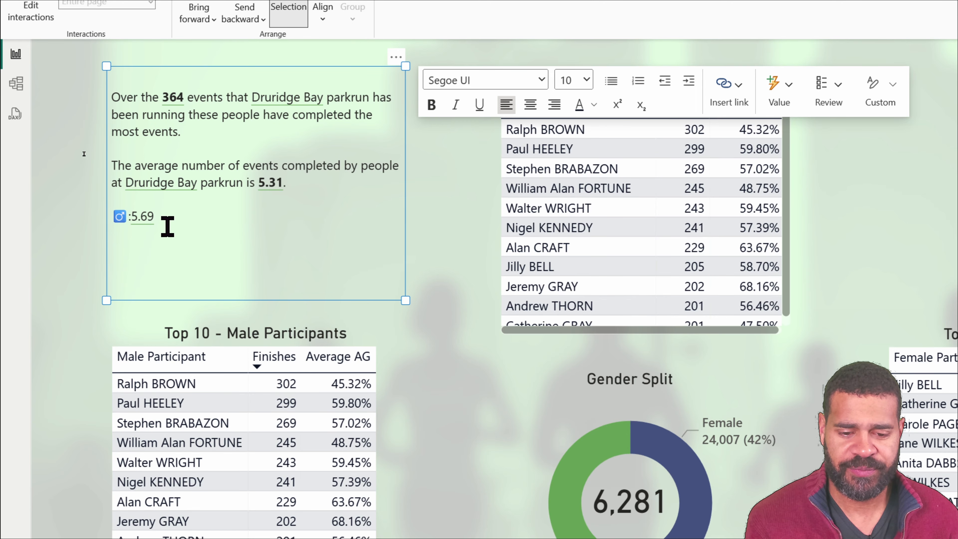
key(Return)
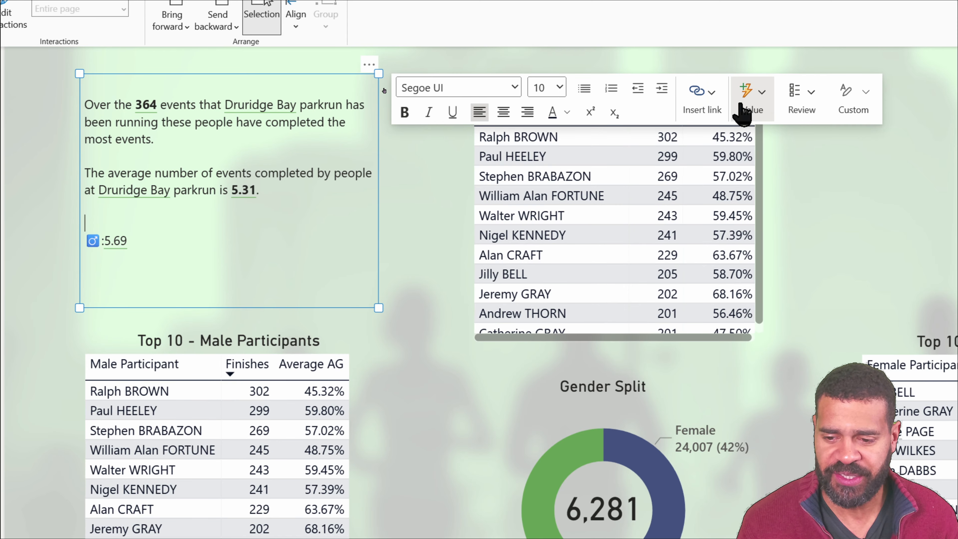
click(768, 106)
drag(794, 344, 713, 343)
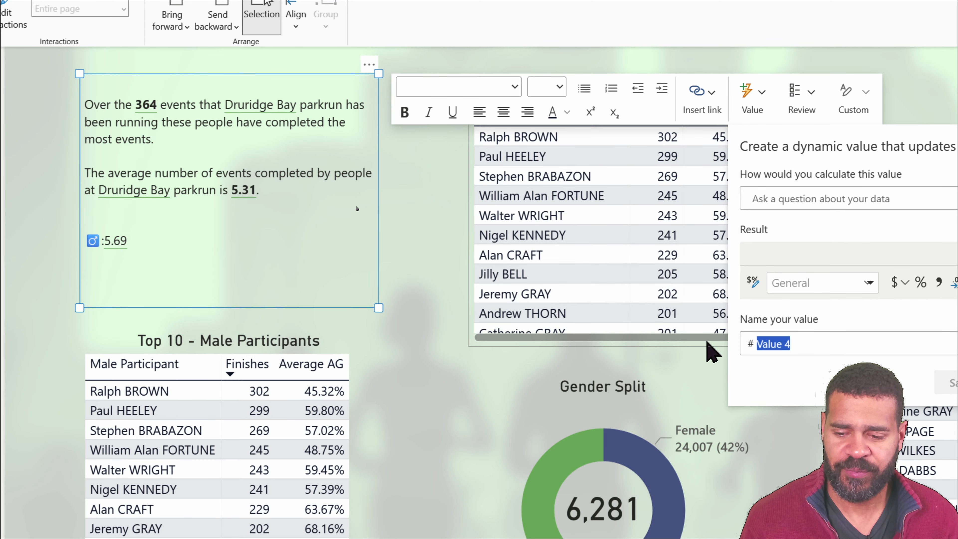
key(BackSpace)
text(AverageCompleted)
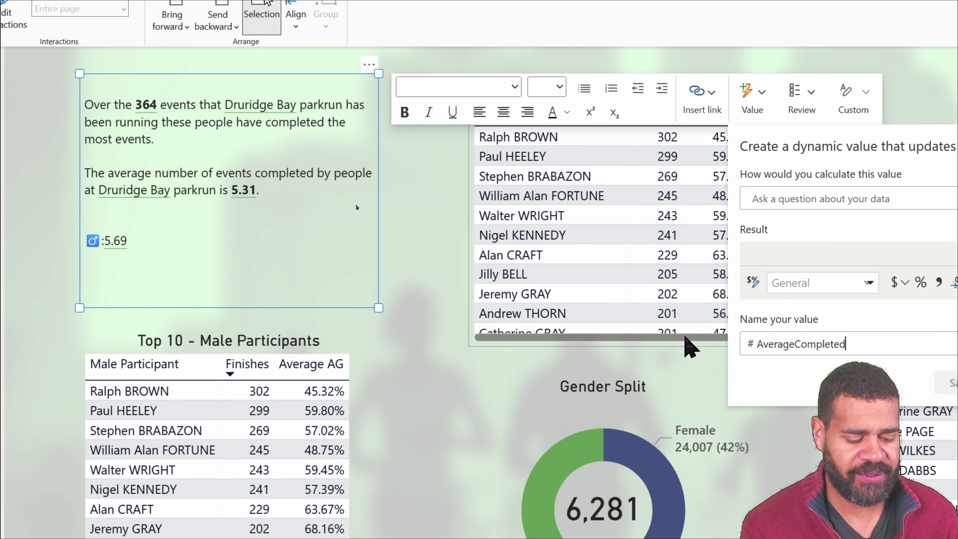
text(Female)
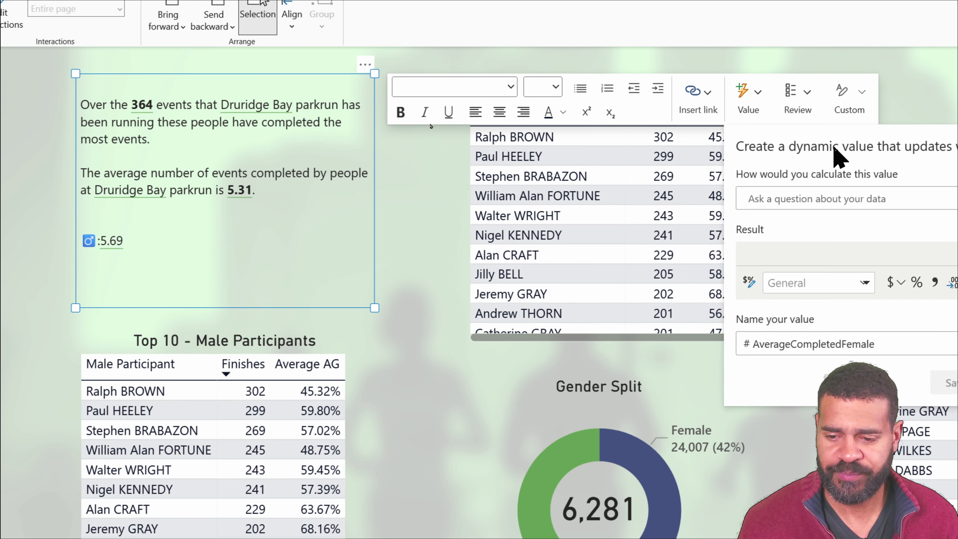
- Base the AverageCompletedFemale value's calculation on the _ds_AverageCompleted (single,multi) measure
click(822, 204)
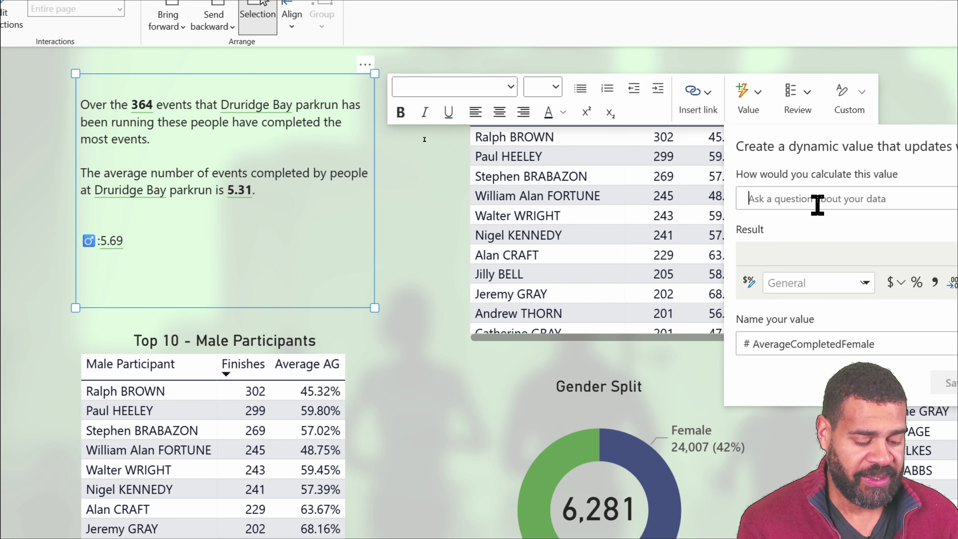
text(_ds_)
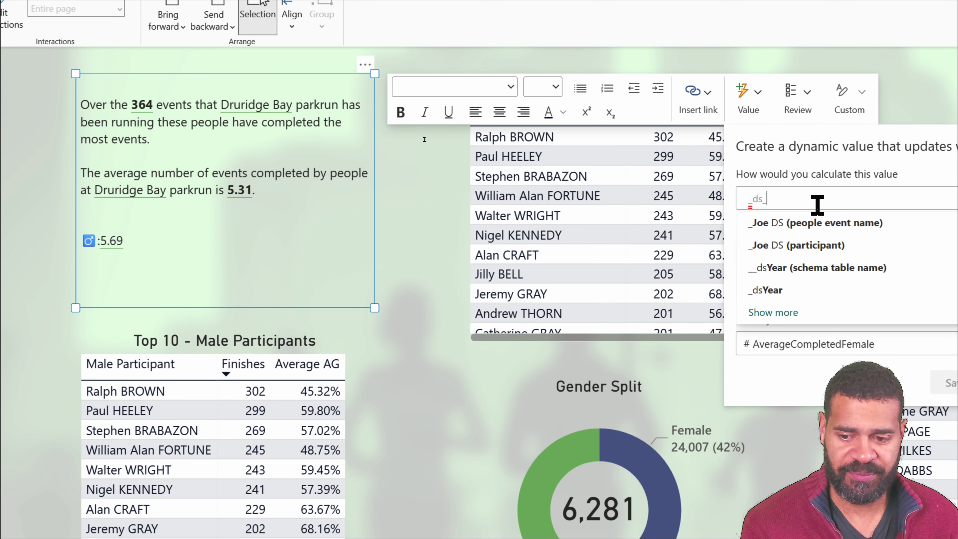
text(AverageCompl)
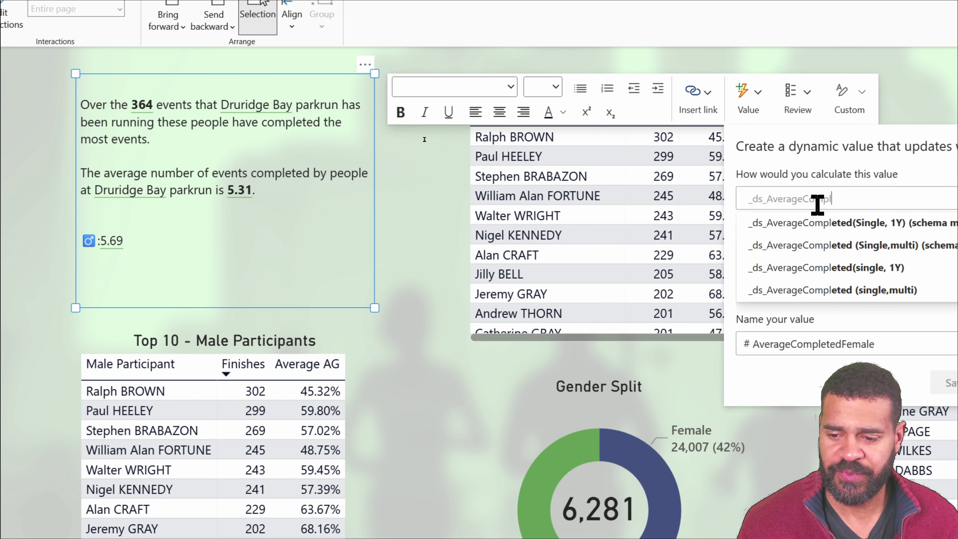
click(830, 290)
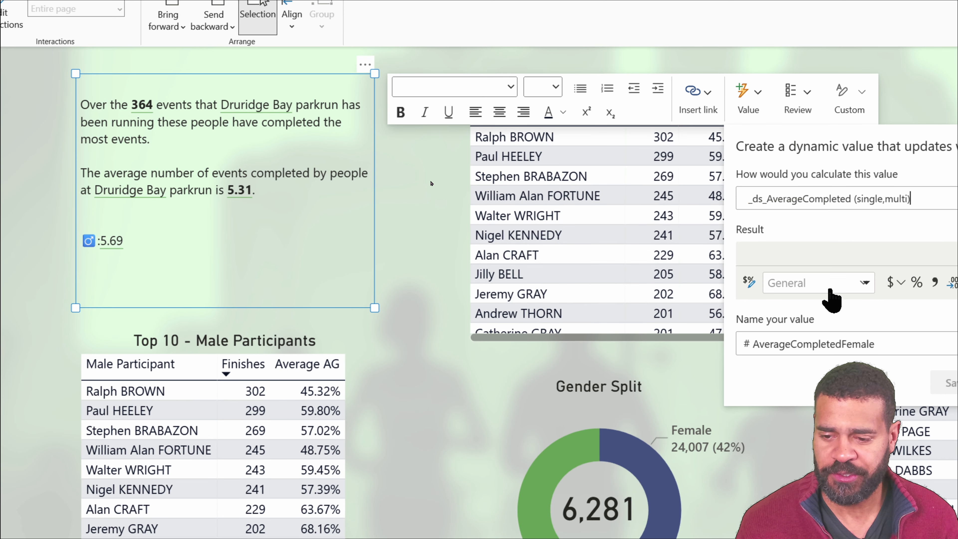
- Add a "where age grouping gender" condition to the AverageCompletedFemale calculation
text(where gend)
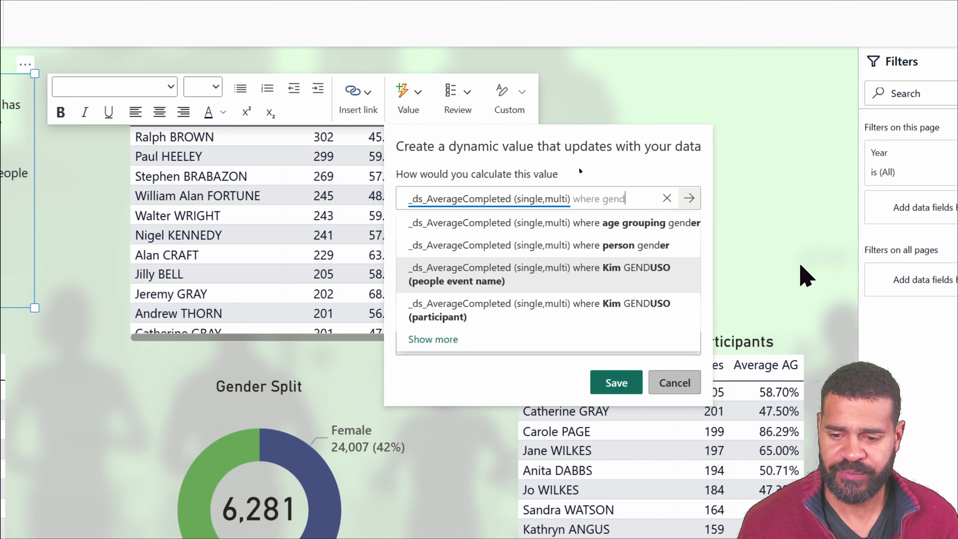
click(954, 228)
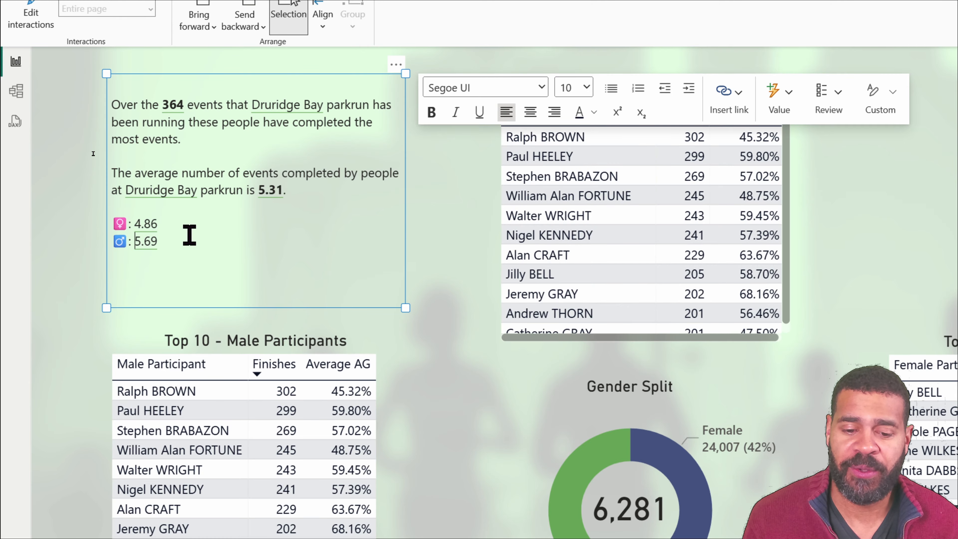
- Make the male and female average figures beside the gender emojis bold
key(ctrl+shift+Left)
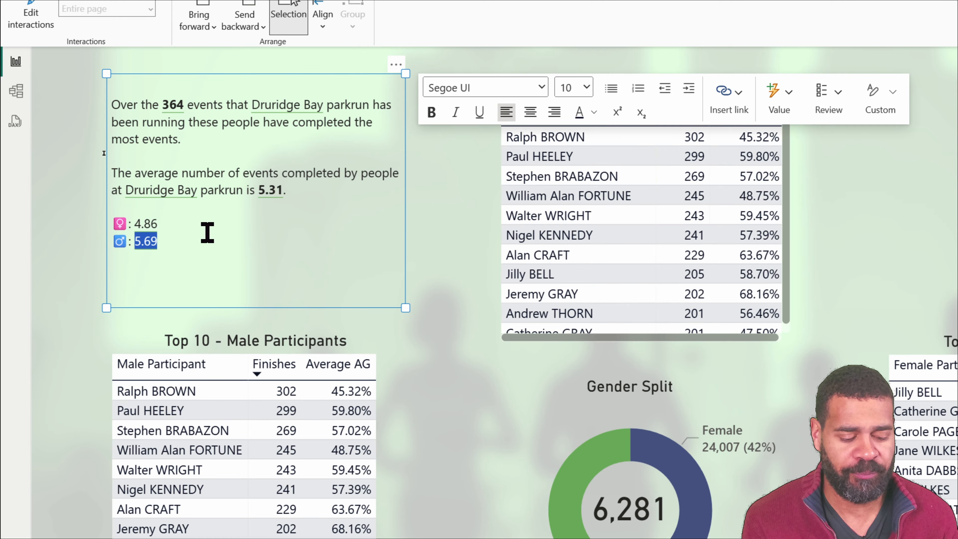
key(ctrl+b)
key(Home)
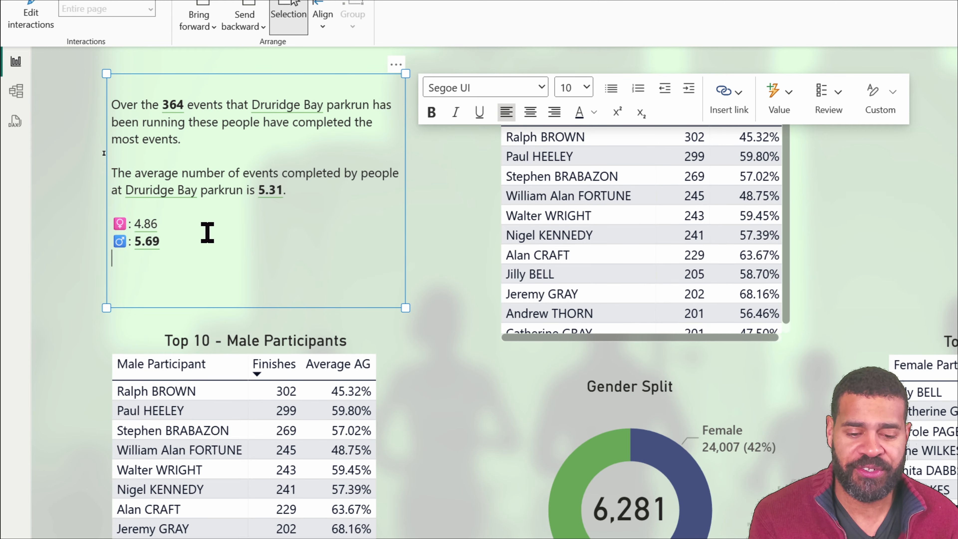
key(Up)
key(Right)
key(Right)
key(Up)
key(Right)
key(shift+End)
key(ctrl+b)
key(Right)
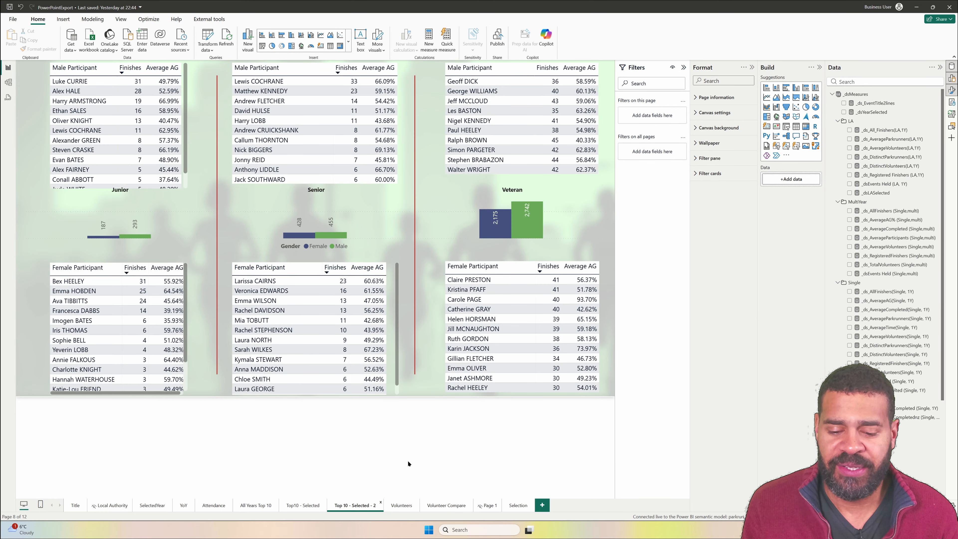
- Open the Volunteers page and highlight the paragraph on the 2025 volunteer reduction in the Our Hi-Viz Heroes text box
click(400, 508)
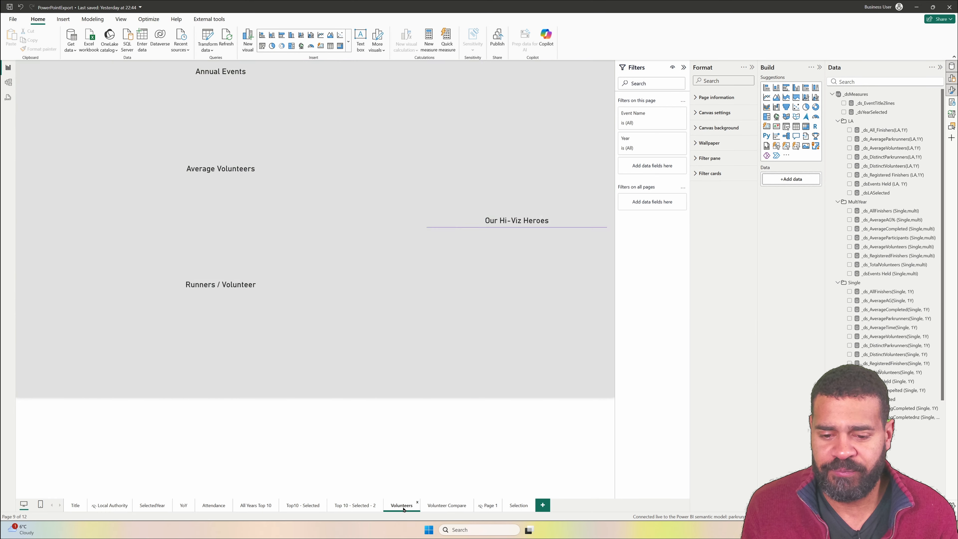
click(494, 284)
drag(434, 277, 501, 310)
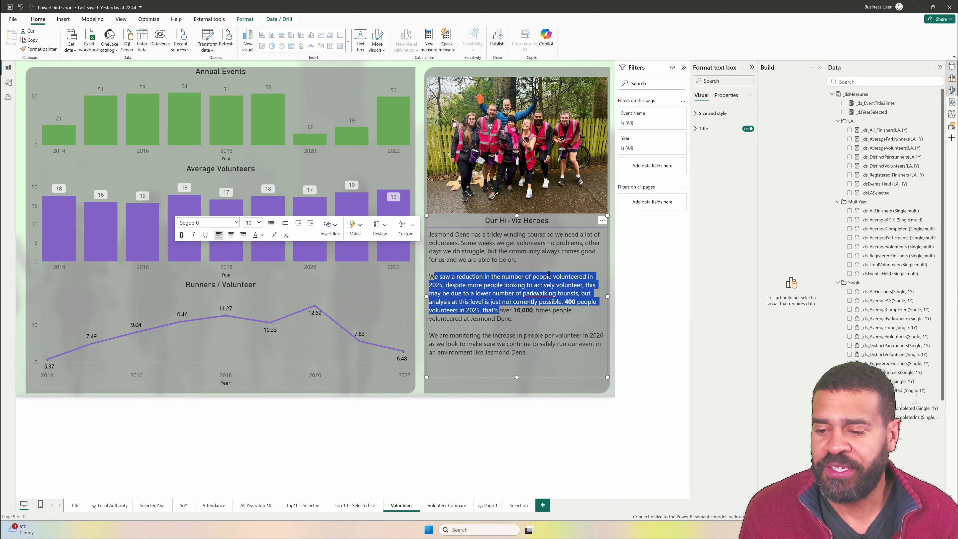
click(548, 259)
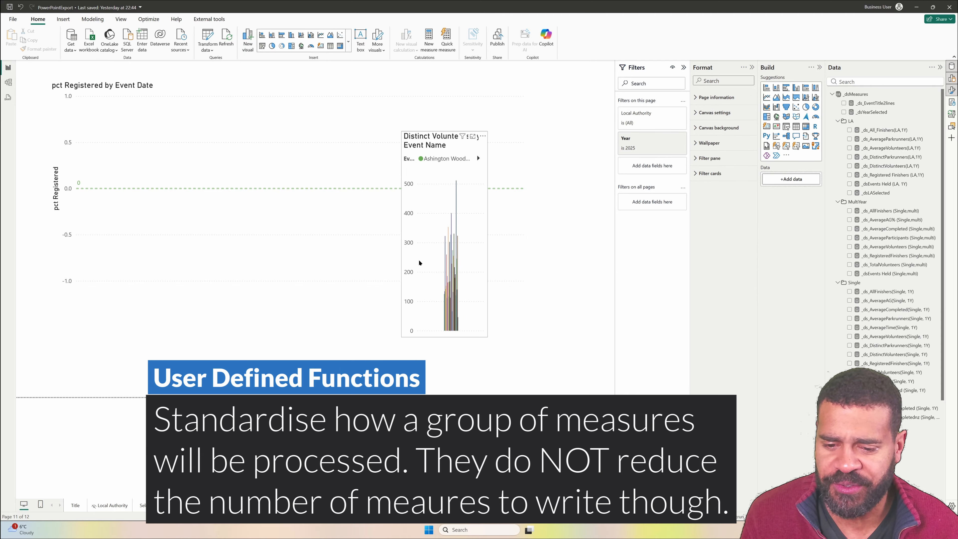
- Clear Page 1 by deleting the Distinct Volunteers by Event Name and pct Registered by Event Date charts
click(417, 262)
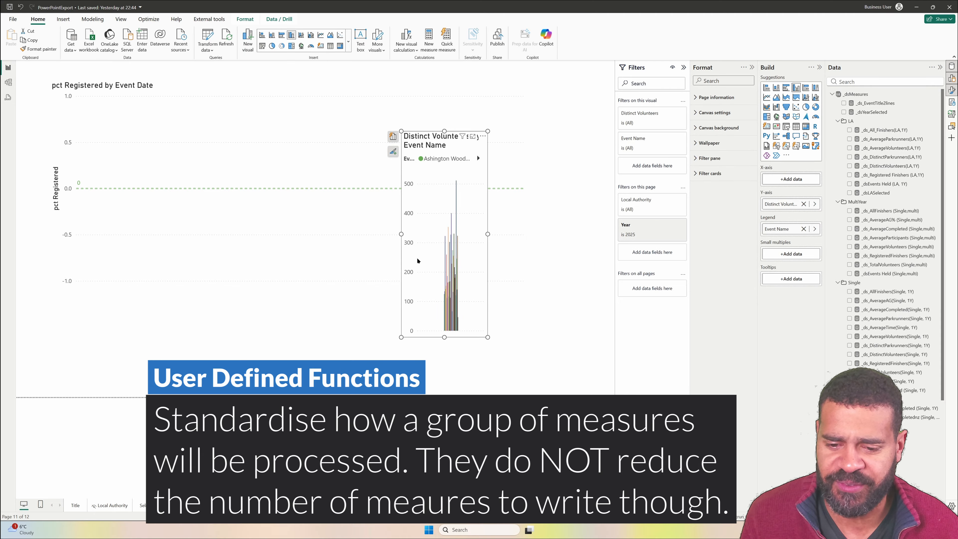
key(Delete)
key(Delete)
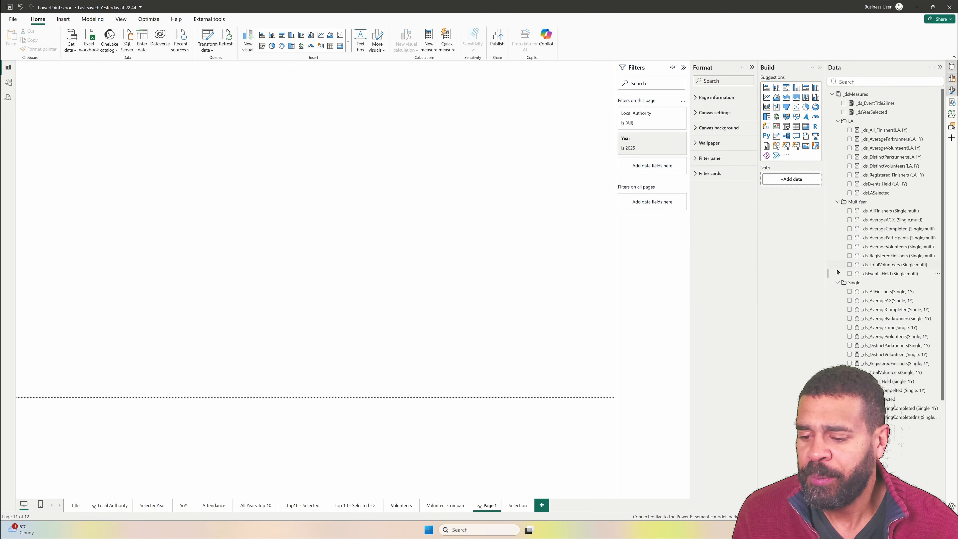
- Place the Folder field of the Schema_Measures table on Page 1 as a visual and look through its folder names
scroll(867, 328, down, 3)
scroll(867, 329, down, 2)
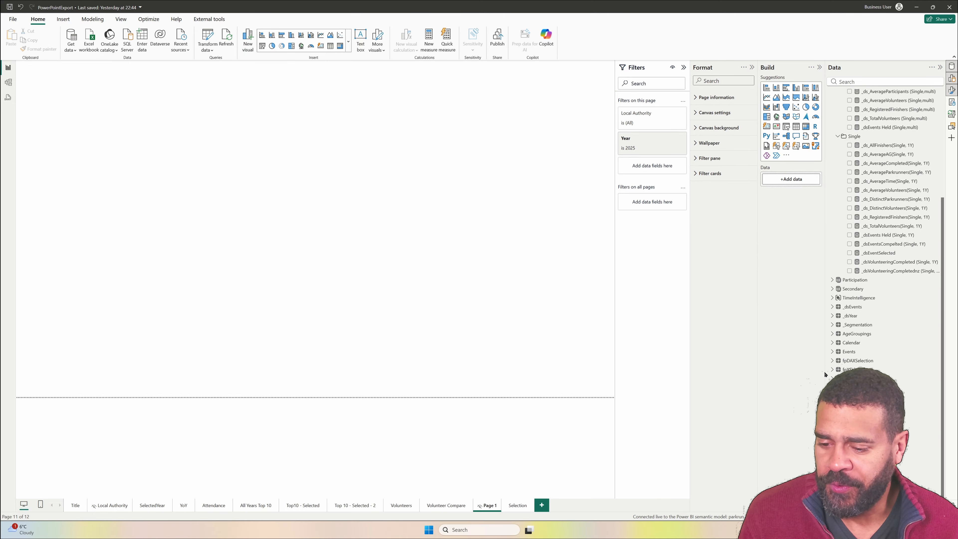
scroll(866, 396, down, 3)
click(832, 343)
drag(863, 370, 68, 368)
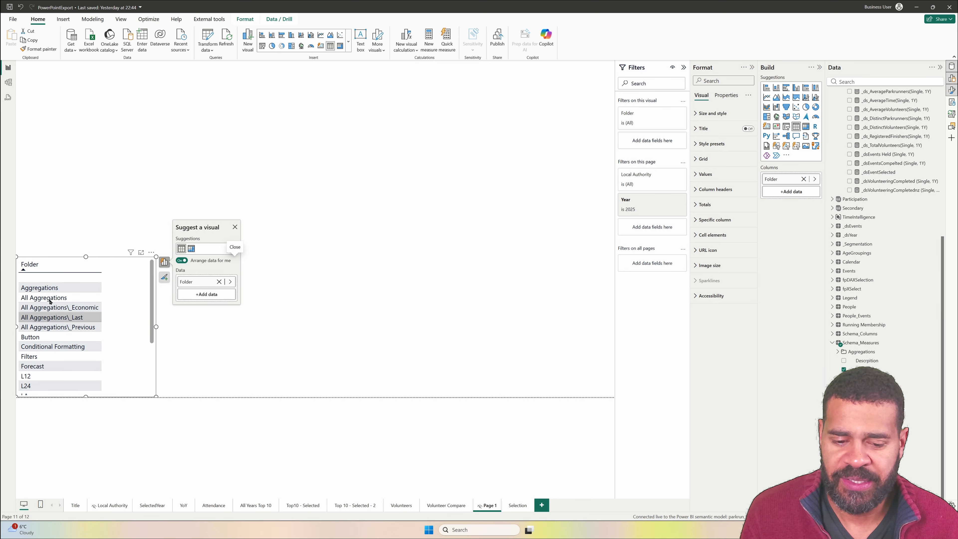
scroll(49, 348, down, 2)
scroll(53, 340, up, 3)
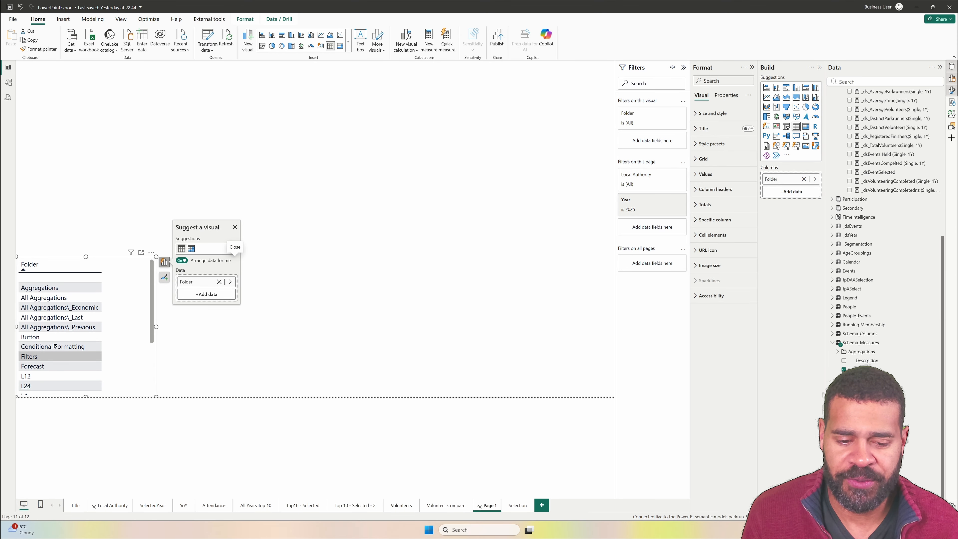
- Show the Name and Measure Text table in focus mode with more room and examine the single-year measure definitions
click(594, 119)
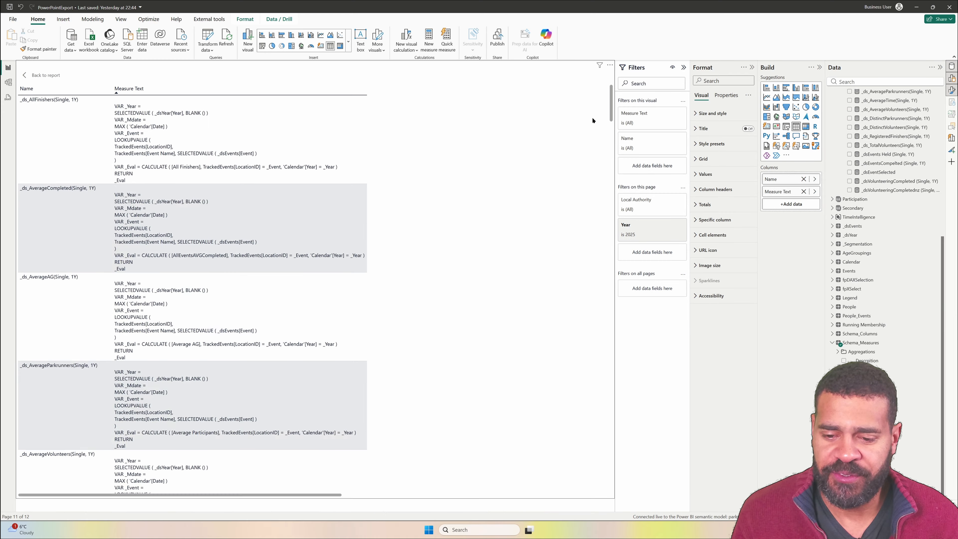
click(752, 68)
click(819, 68)
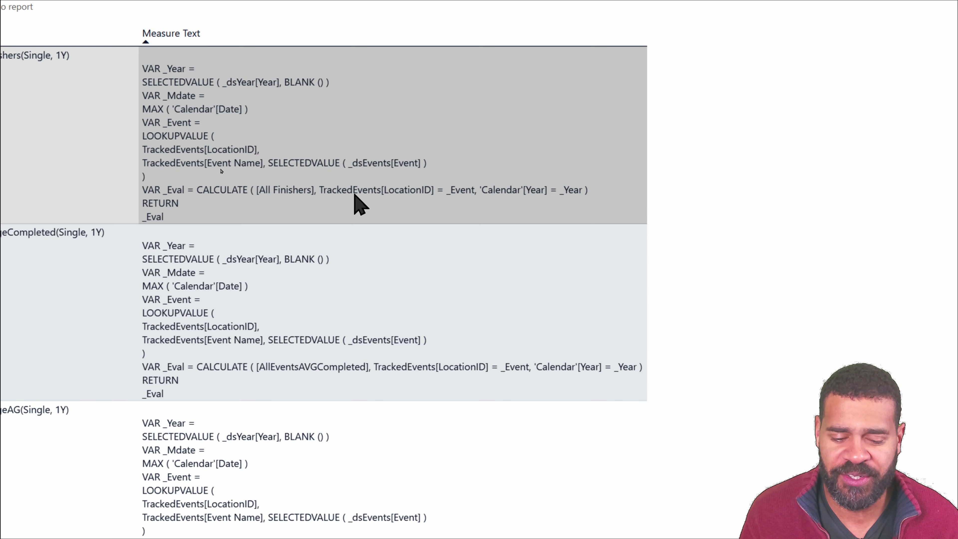
scroll(263, 240, down, 5)
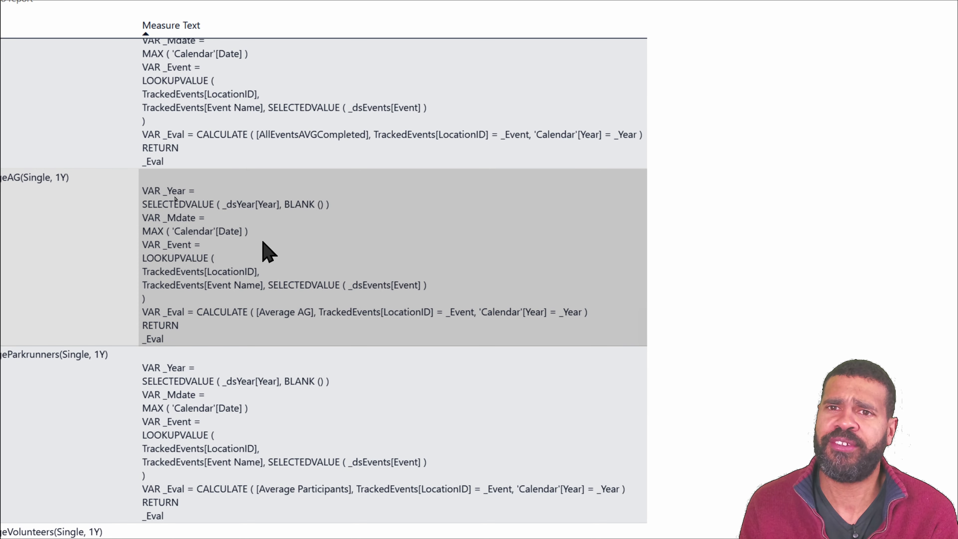
scroll(263, 249, up, 5)
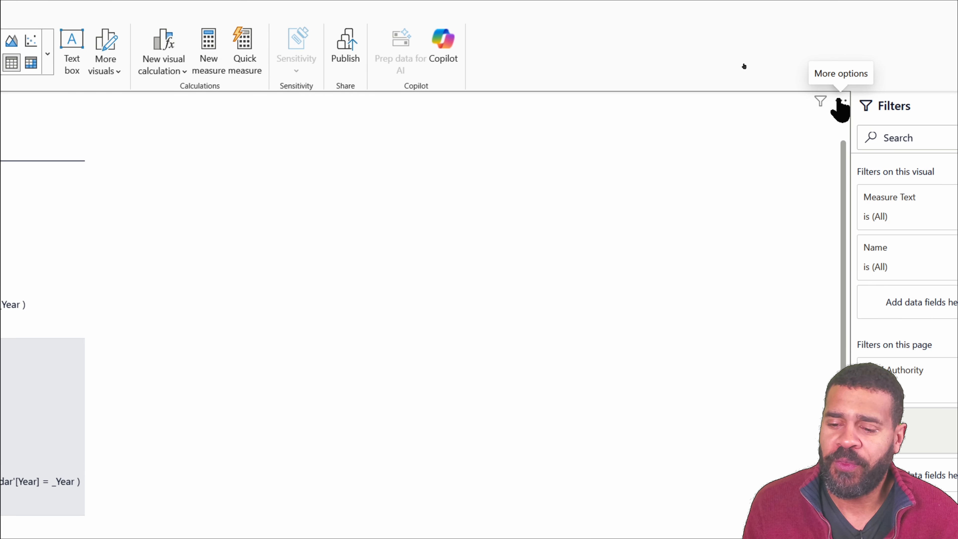
- Leave focus mode and filter the measure table to the MultiYear folder with the Folder slicer
click(840, 102)
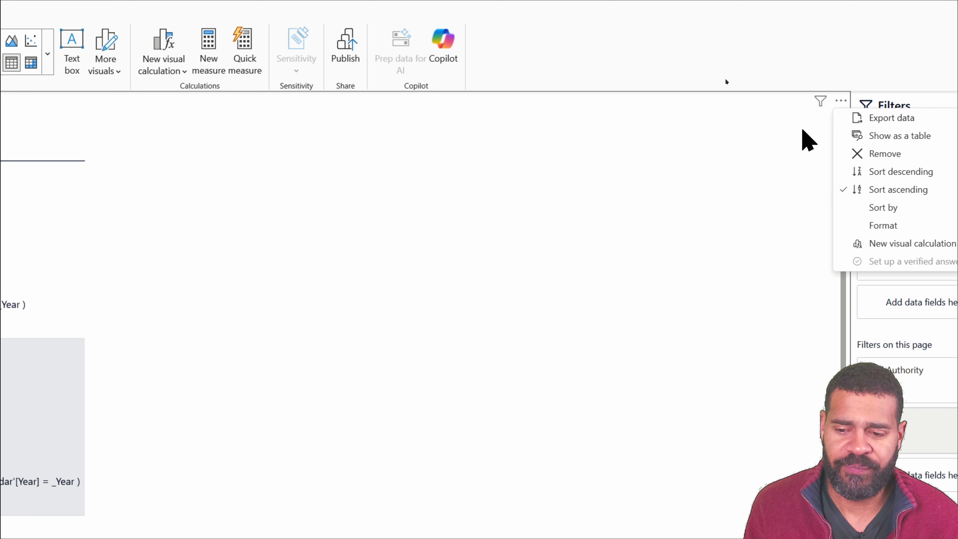
click(647, 180)
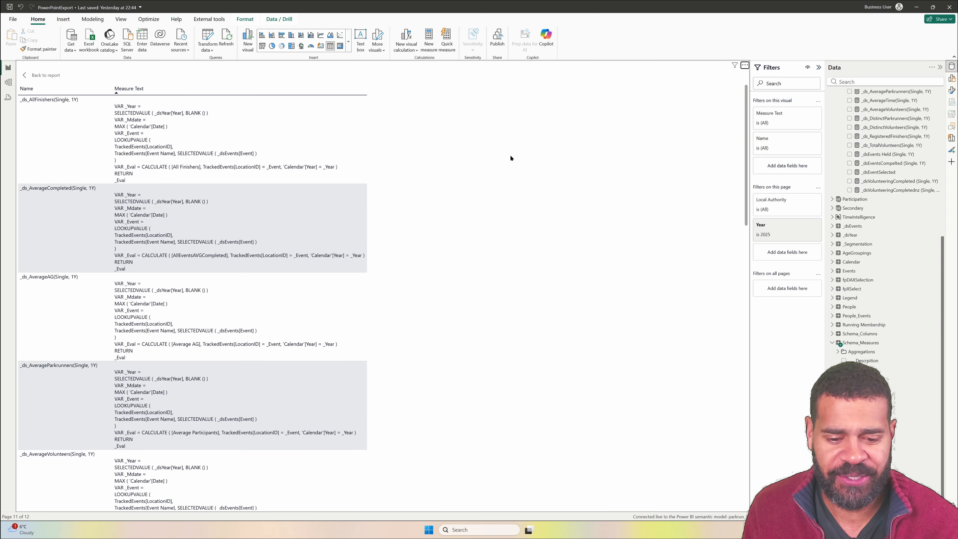
click(41, 77)
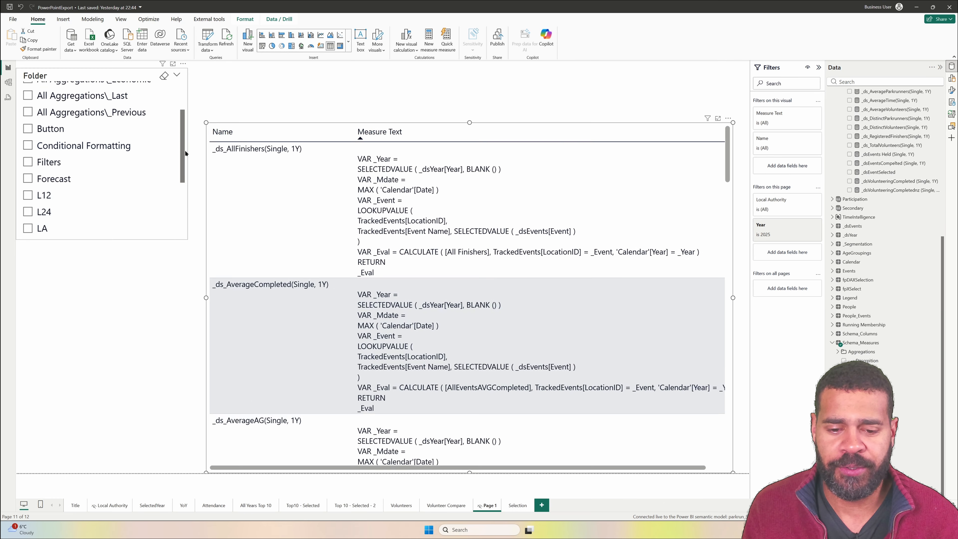
scroll(68, 166, up, 2)
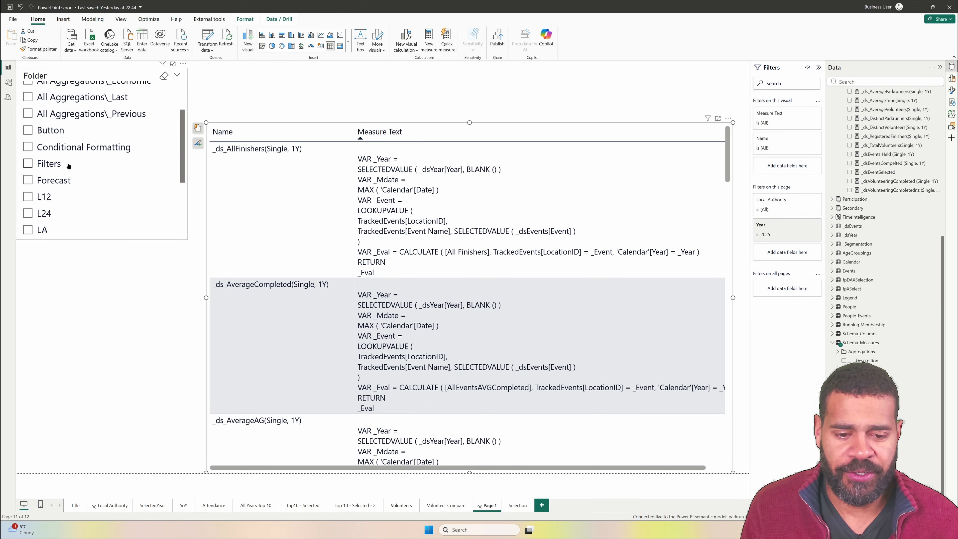
scroll(68, 172, down, 5)
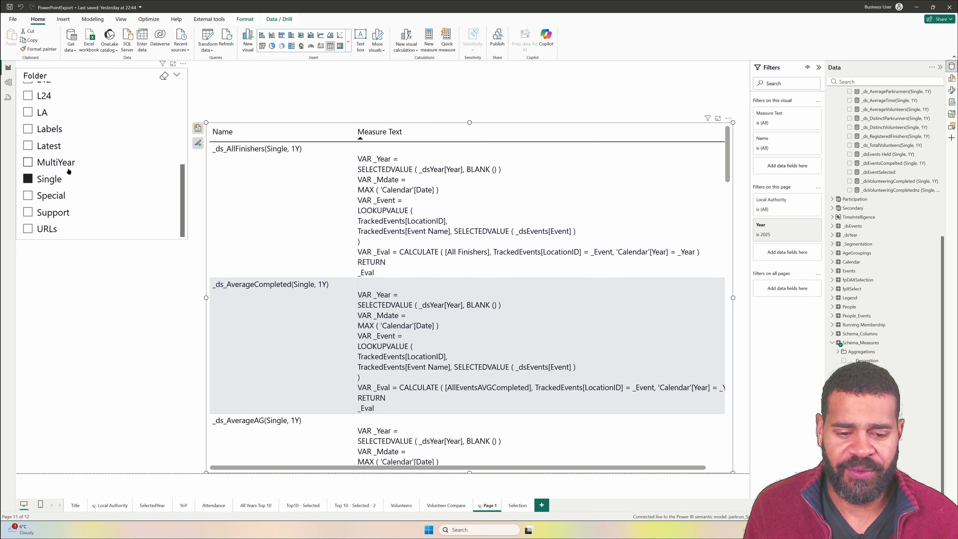
click(40, 162)
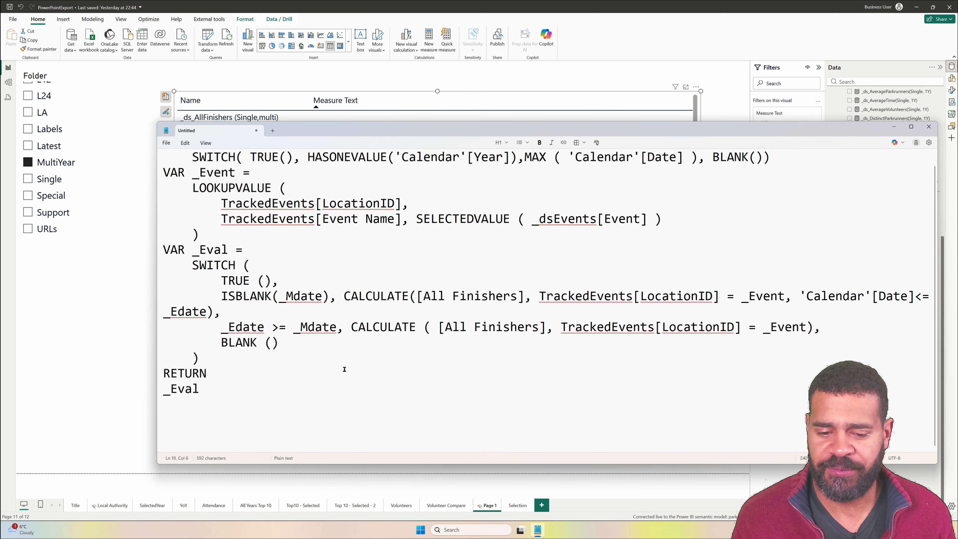
- In the Notepad copy of the measure, highlight the SWITCH expression of the _Eval variable and widen the window for reading
click(199, 357)
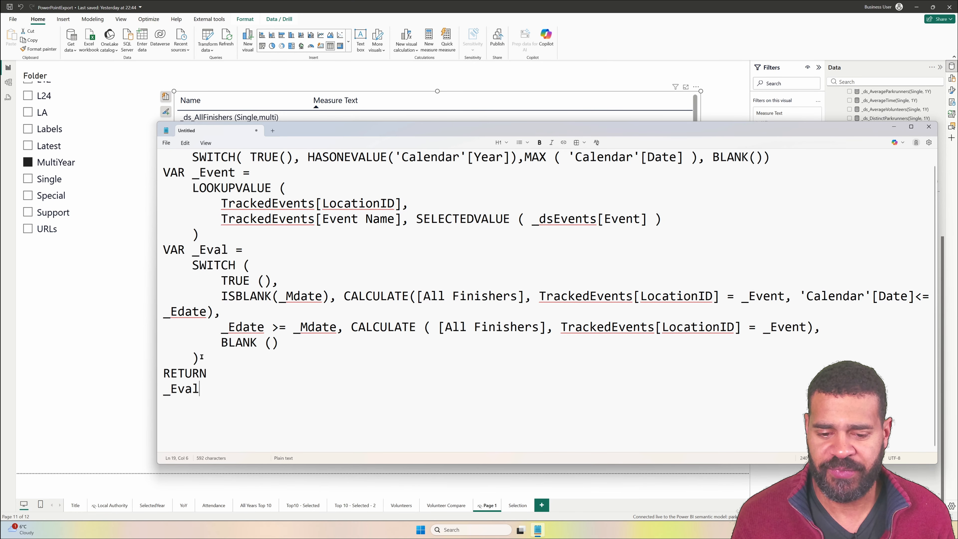
drag(209, 362, 168, 269)
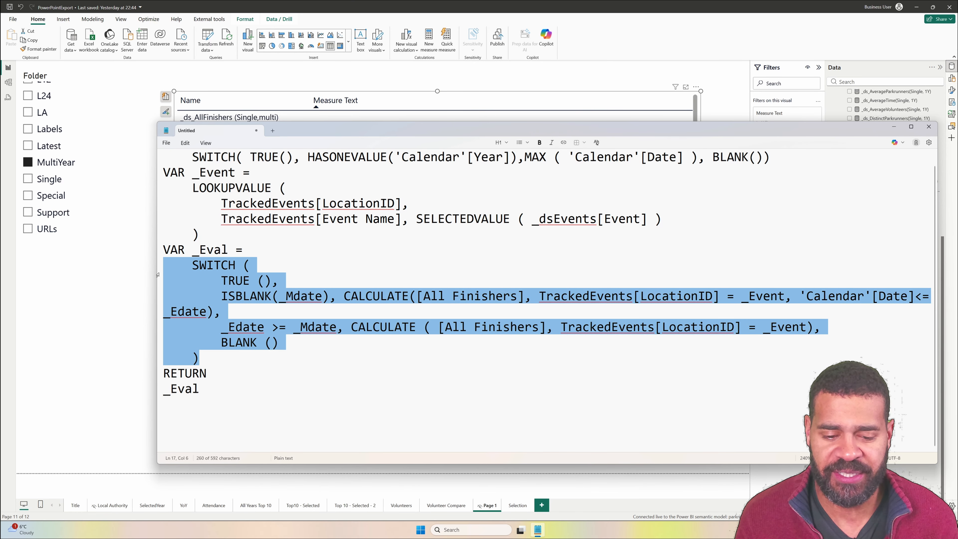
drag(156, 273, 41, 253)
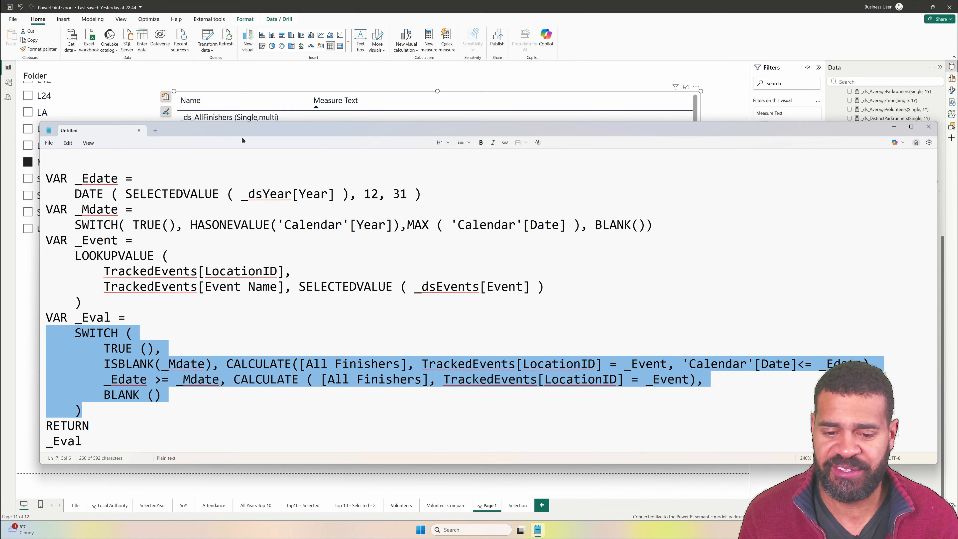
- Move the Notepad window higher and highlight the _Edate date expression, then the HASONEVALUE and BLANK() parts of the _Mdate variable
drag(242, 137, 236, 71)
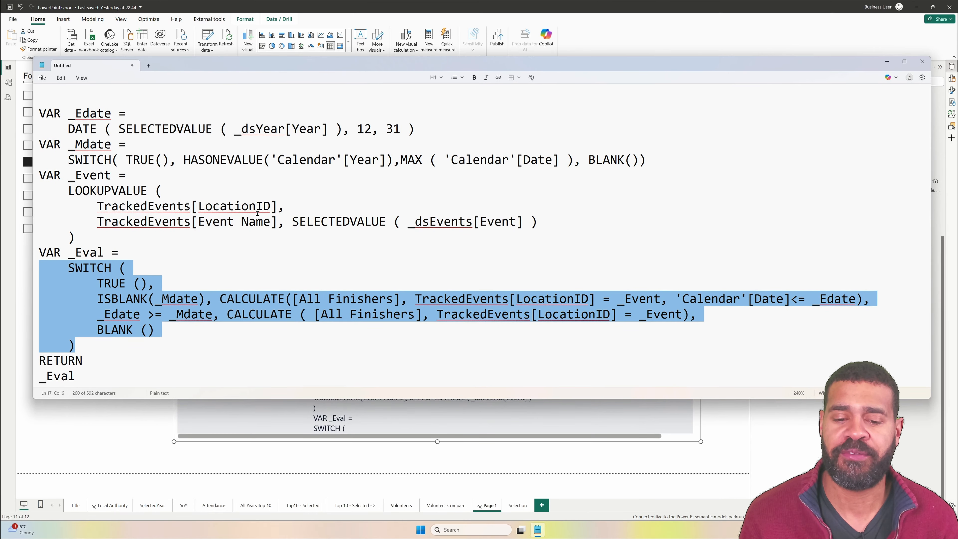
drag(68, 129, 415, 128)
drag(75, 159, 295, 162)
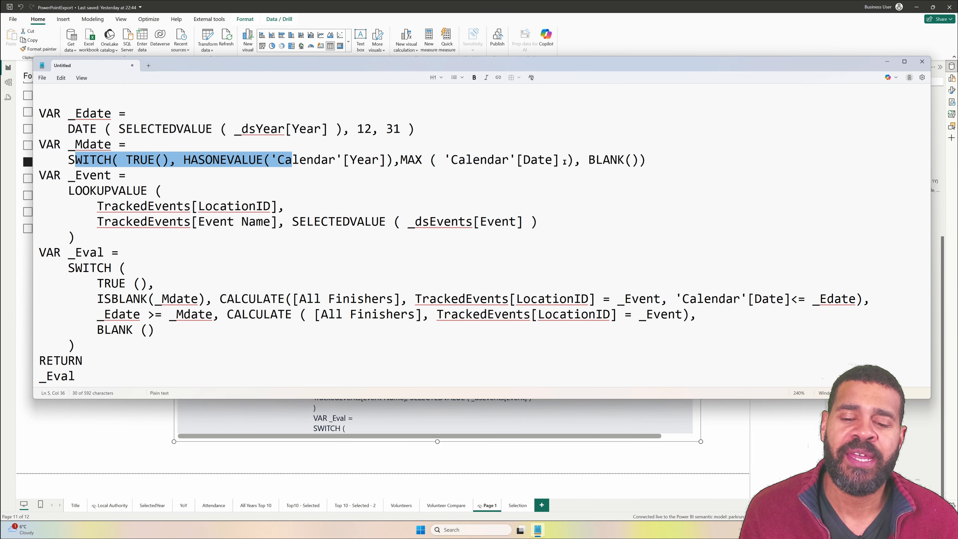
drag(587, 162, 641, 158)
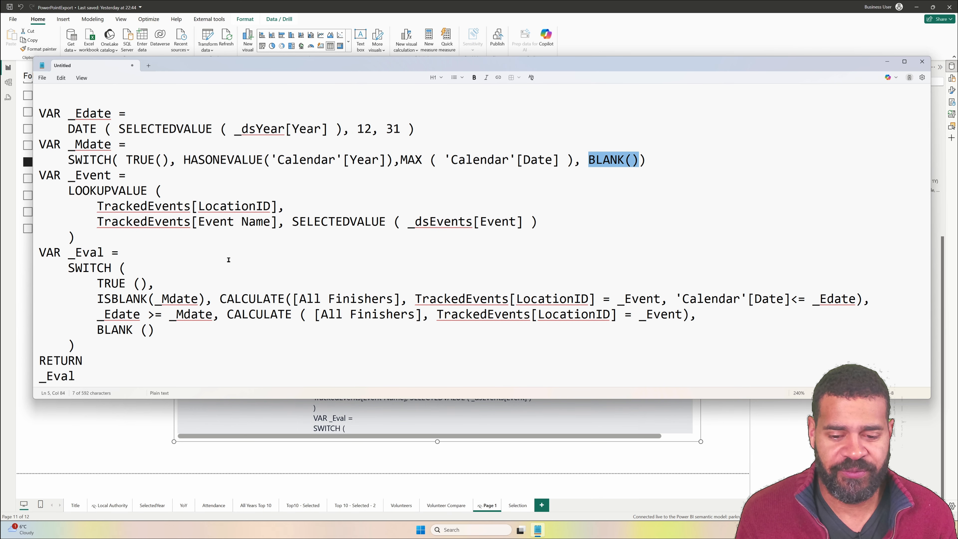
- Trace the ISBLANK(_Mdate) branch of the _Eval SWITCH by highlighting its condition, the _Mdate variable and the 'Calendar'[Date]<= _Edate filter
mouse_move(68, 268)
mouse_down()
mouse_move(143, 296)
mouse_move(155, 284)
mouse_move(65, 264)
mouse_up()
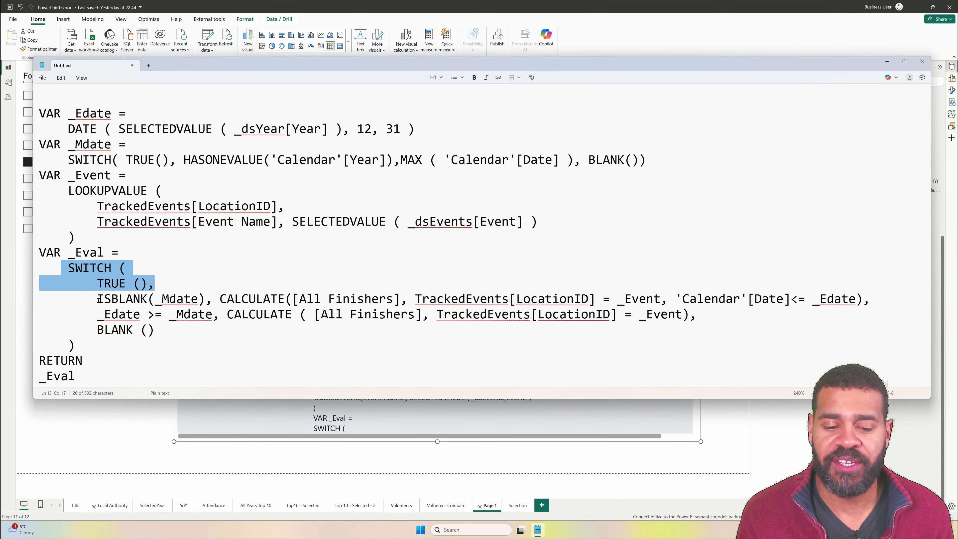
drag(97, 299, 169, 300)
drag(82, 144, 67, 158)
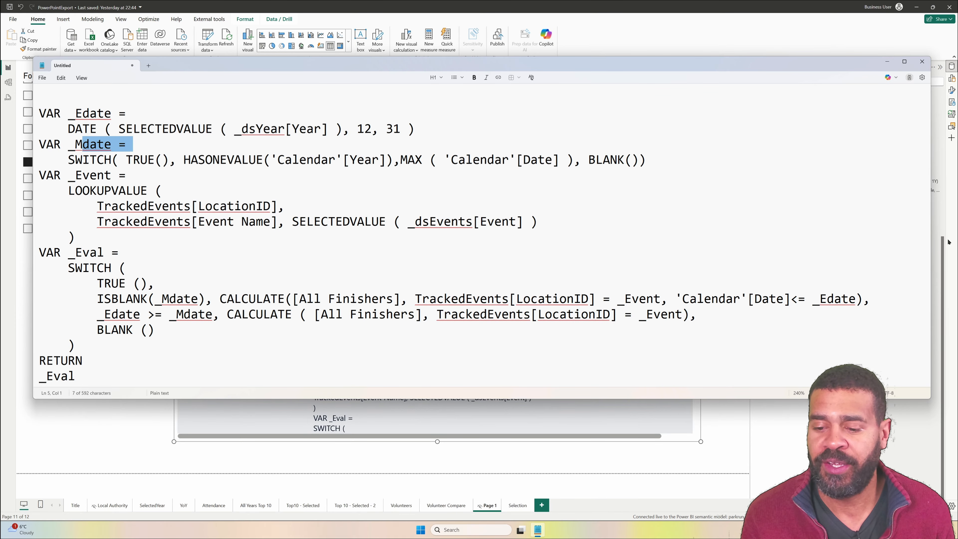
drag(682, 299, 861, 300)
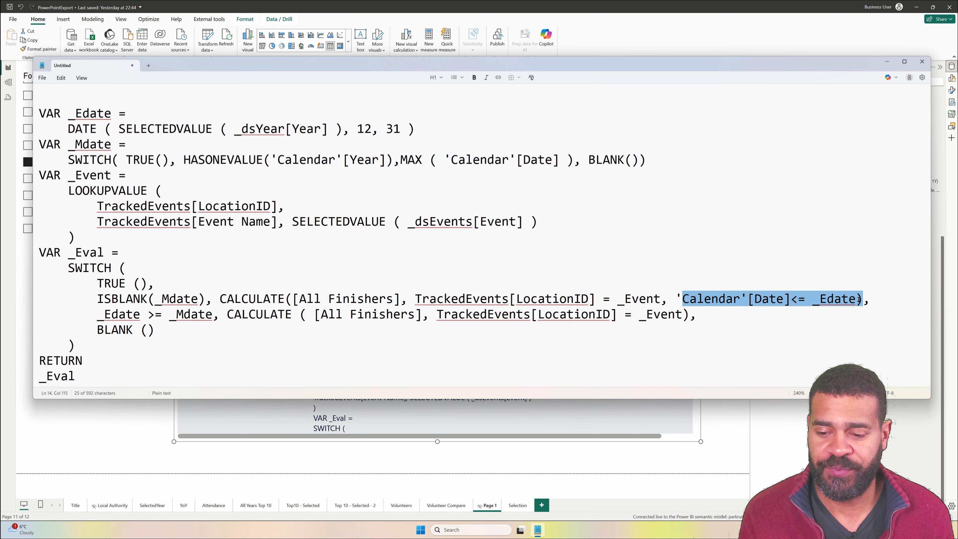